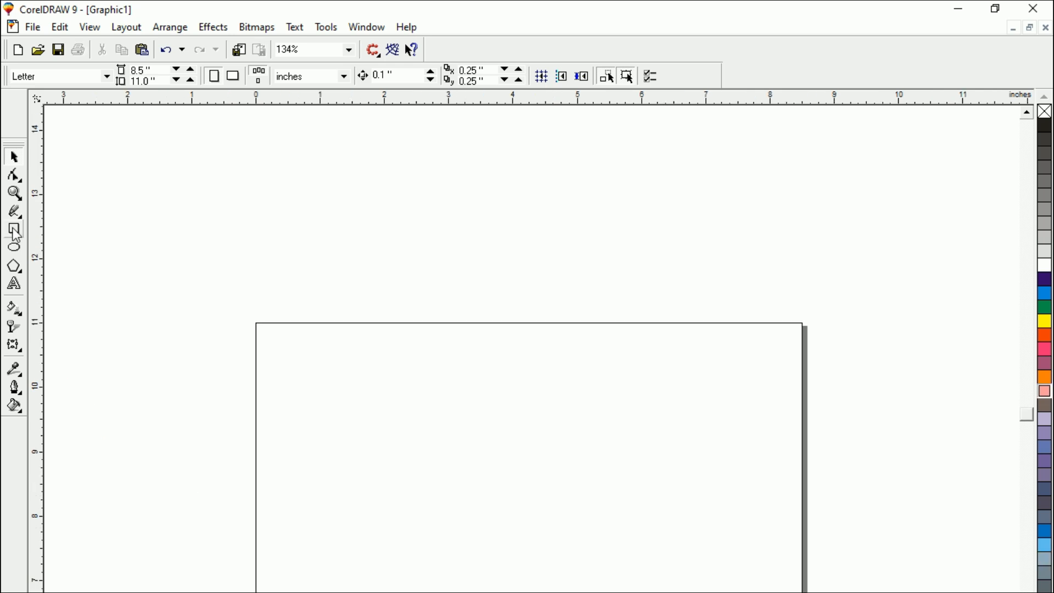
Draw a rectangle about 0.9 by 0.8 inches near the page's upper left and duplicate it three times in a touching horizontal row.
{"action": "key", "text": "F6"}
{"action": "left_click_drag", "start_coordinate": [324, 402], "coordinate": [410, 426]}
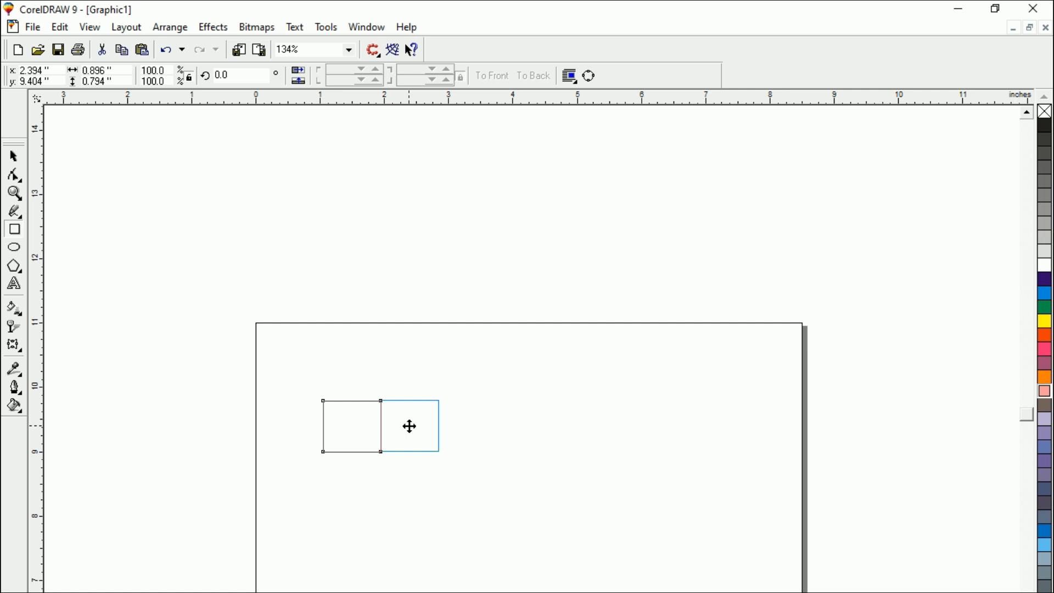
{"action": "left_click_drag", "start_coordinate": [411, 427], "coordinate": [410, 427]}
{"action": "left_click_drag", "start_coordinate": [410, 426], "coordinate": [410, 427]}
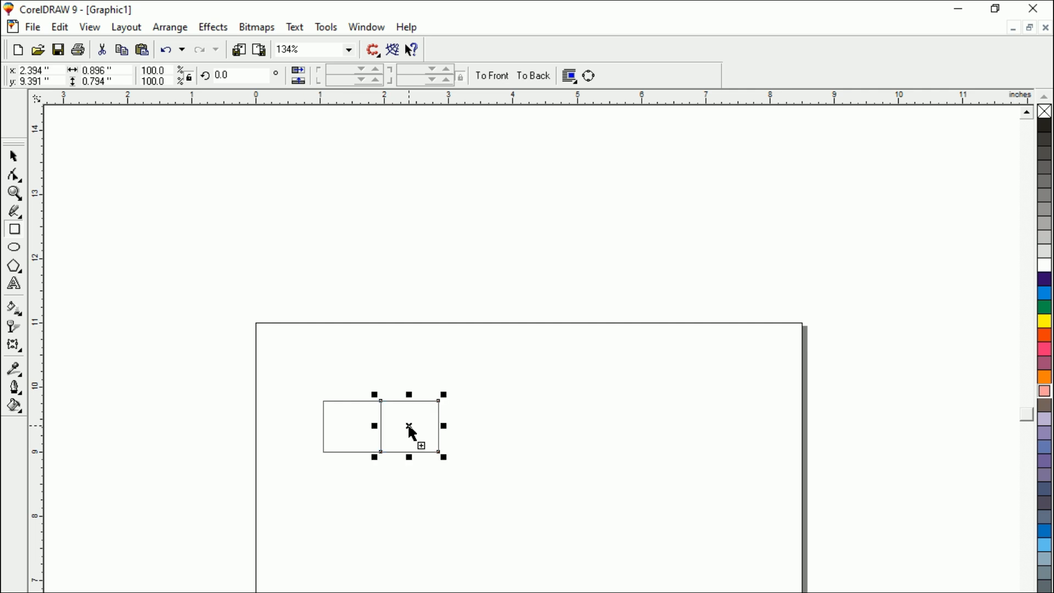
{"action": "key", "text": "ctrl+r"}
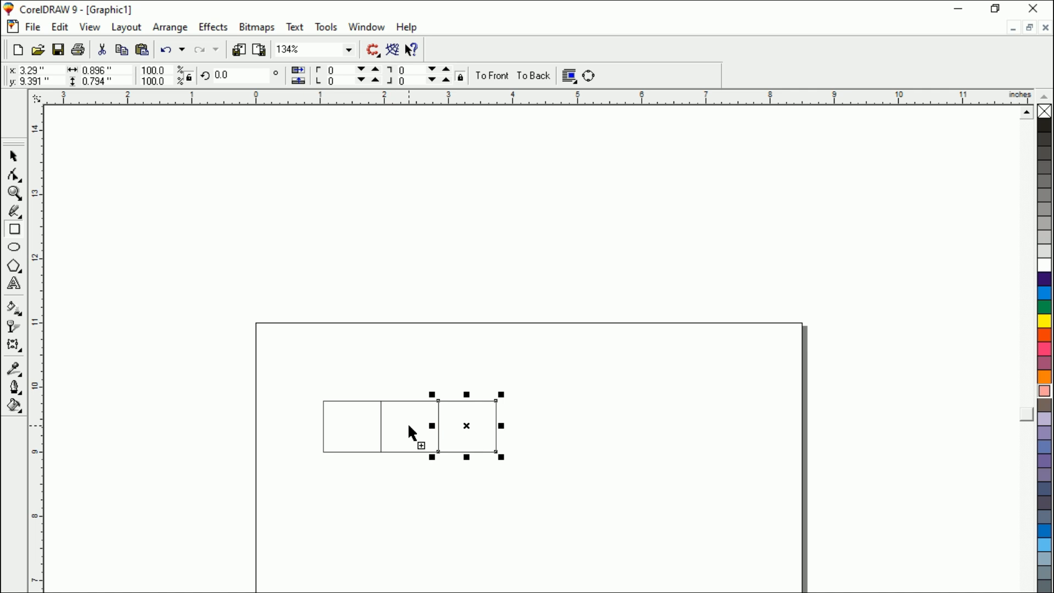
{"action": "key", "text": "ctrl+r"}
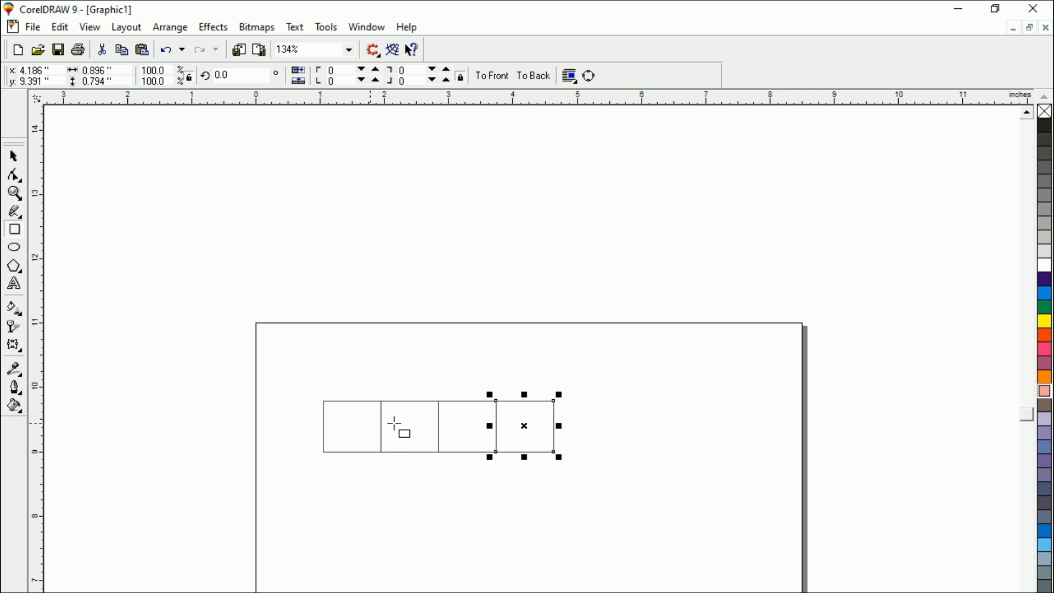
Skew the second rectangle vertically so that its right edge drops by about 0.7 inches.
{"action": "left_click", "coordinate": [14, 156]}
{"action": "left_click", "coordinate": [122, 291]}
{"action": "left_click", "coordinate": [396, 442]}
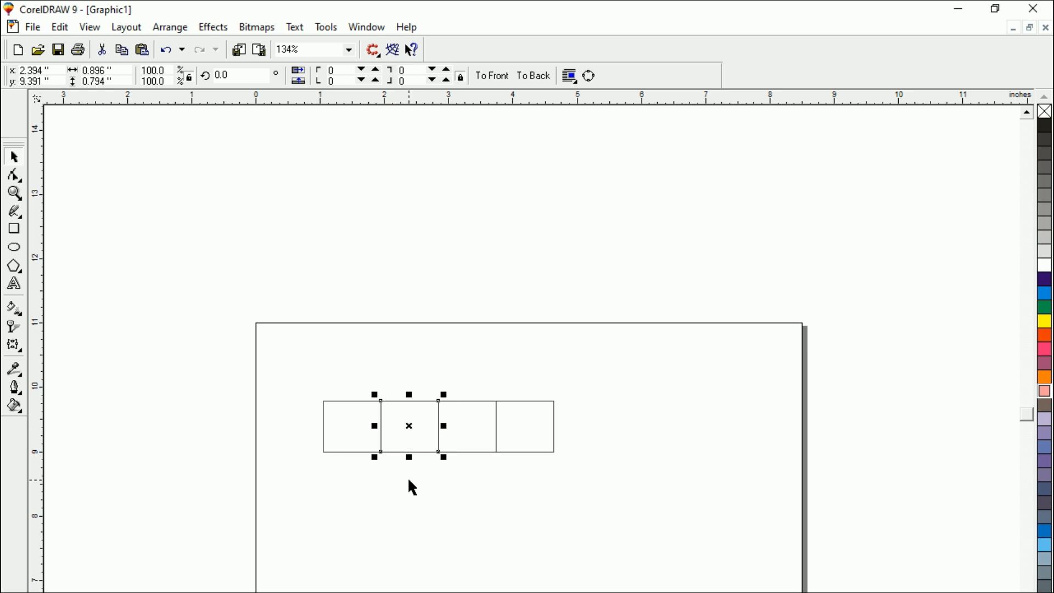
{"action": "left_click", "coordinate": [409, 428]}
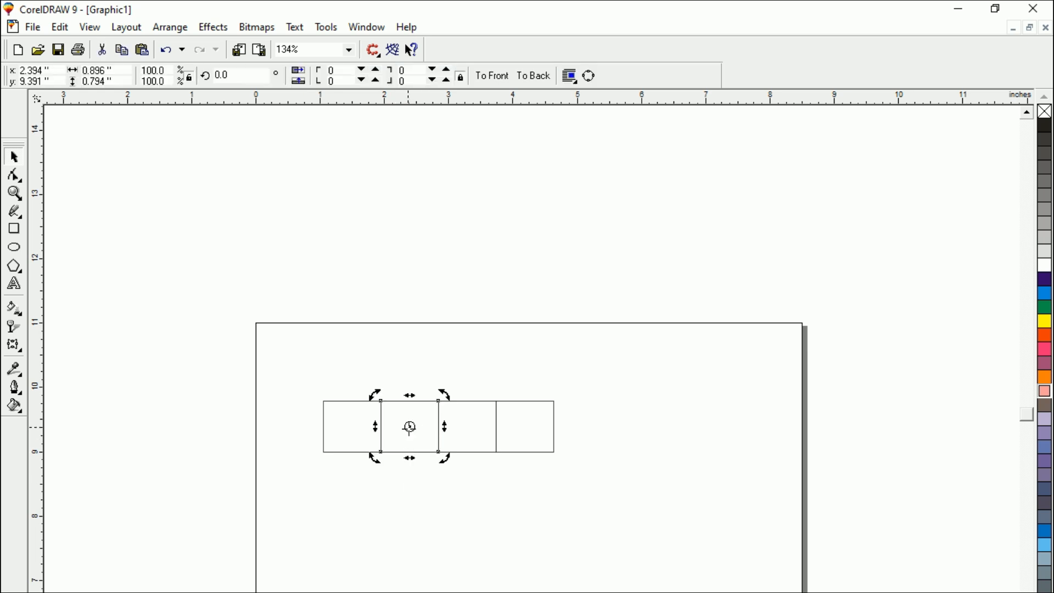
{"action": "left_click_drag", "start_coordinate": [444, 427], "coordinate": [430, 476]}
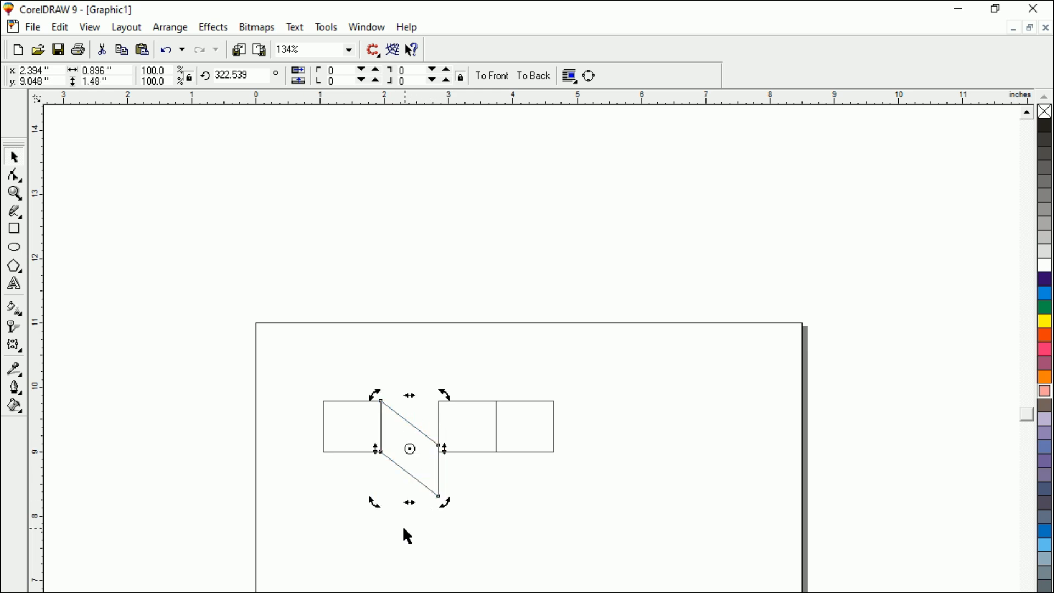
{"action": "left_click", "coordinate": [345, 476]}
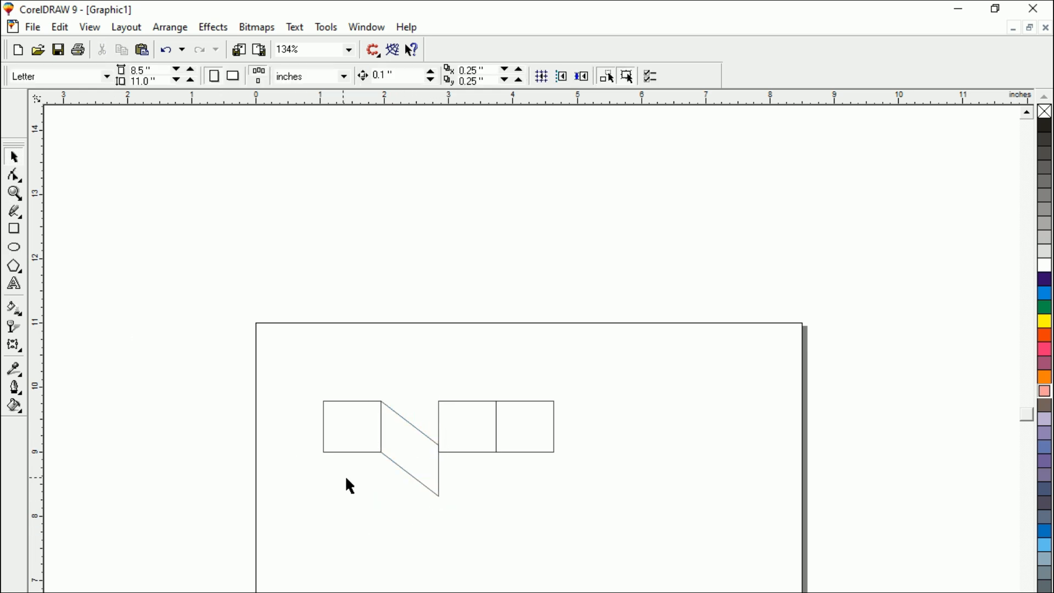
Narrow the skewed shape to a fold about 0.2 inches wide by moving its two right nodes inward along the slant.
{"action": "left_click", "coordinate": [412, 476]}
{"action": "left_click", "coordinate": [15, 175]}
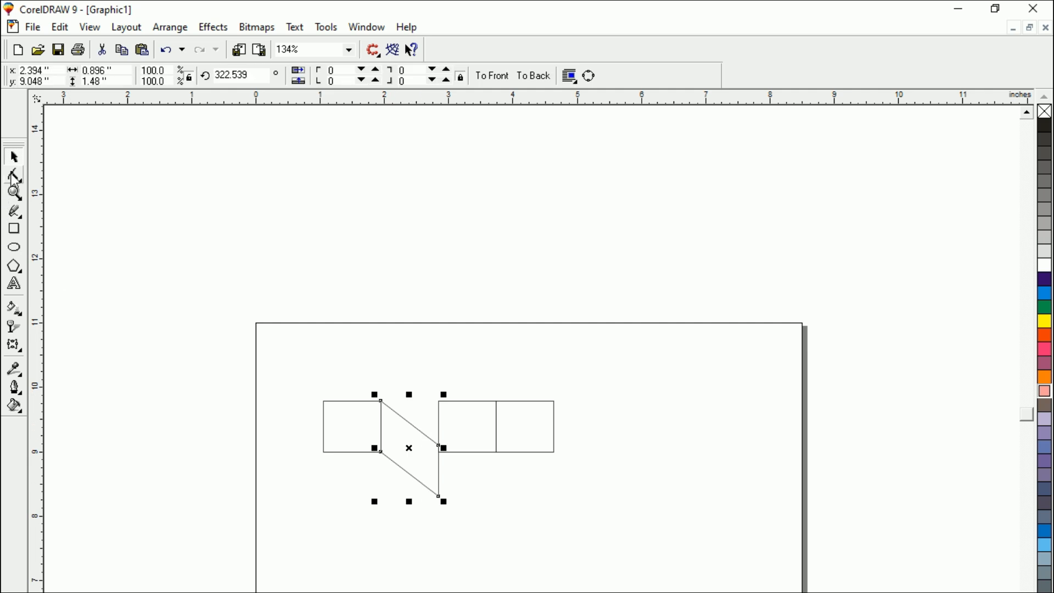
{"action": "left_click", "coordinate": [413, 412]}
{"action": "left_click_drag", "start_coordinate": [413, 412], "coordinate": [394, 463]}
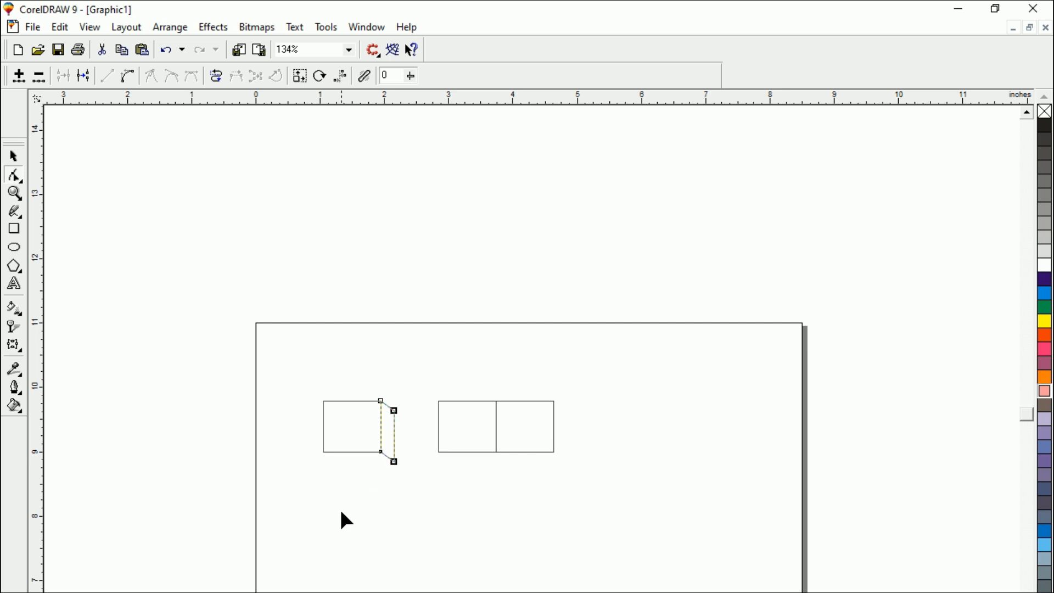
{"action": "left_click", "coordinate": [14, 156]}
{"action": "left_click", "coordinate": [428, 539]}
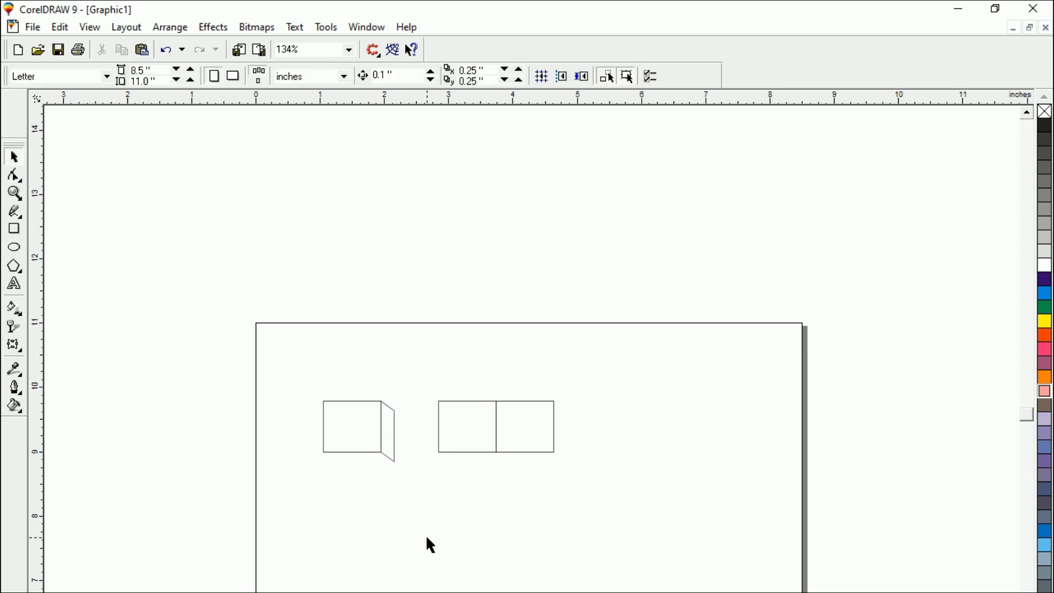
Color the leftmost rectangle blue and the narrow skewed fold beside it orange-red, without black outlines.
{"action": "left_click", "coordinate": [332, 453]}
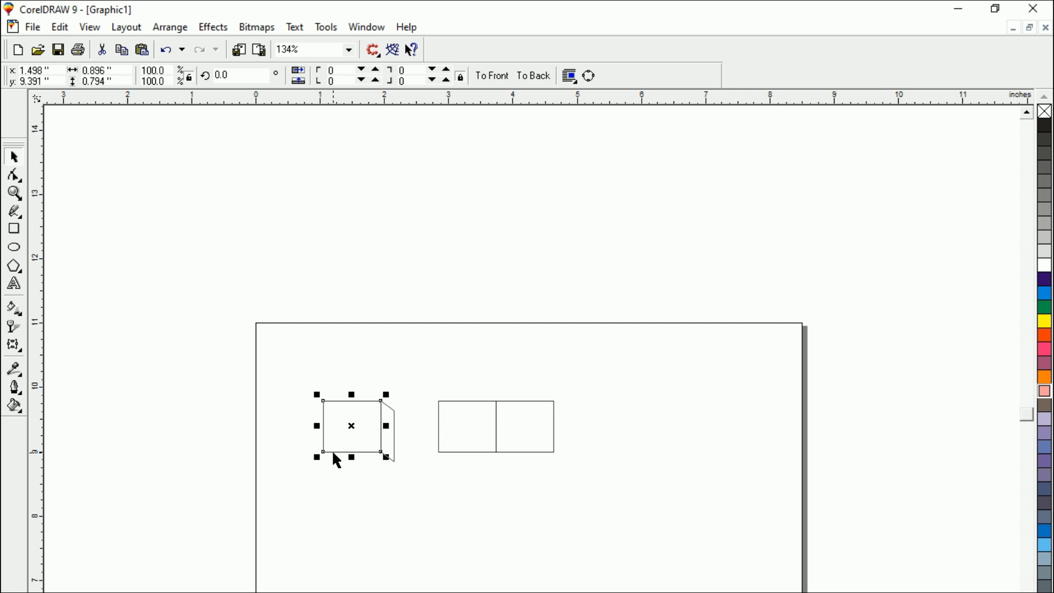
{"action": "left_click", "coordinate": [348, 506]}
{"action": "left_click", "coordinate": [348, 453]}
{"action": "left_click", "coordinate": [1045, 293]}
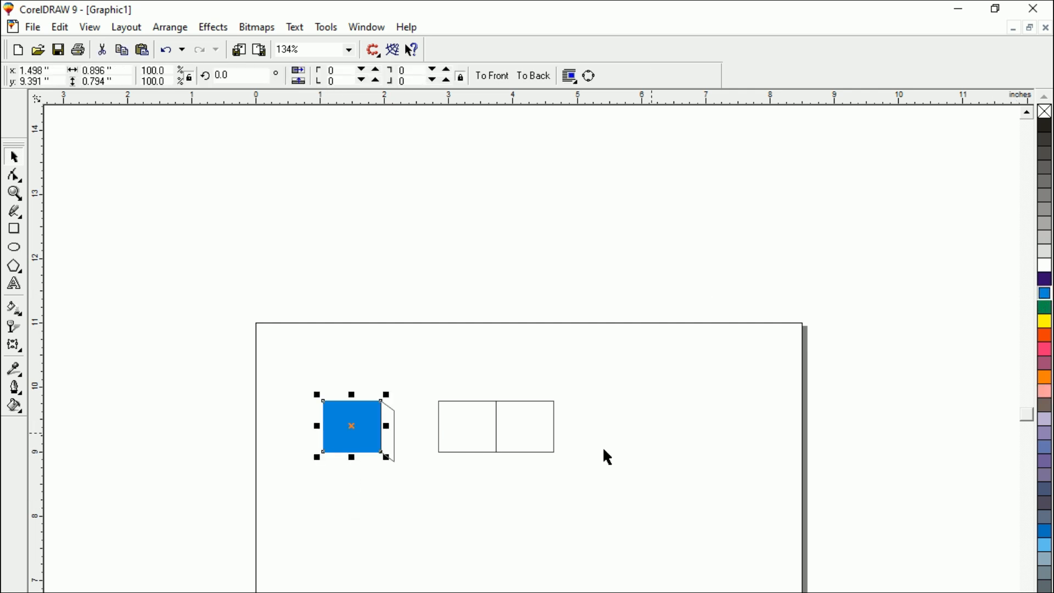
{"action": "left_click", "coordinate": [442, 523]}
{"action": "left_click", "coordinate": [387, 456]}
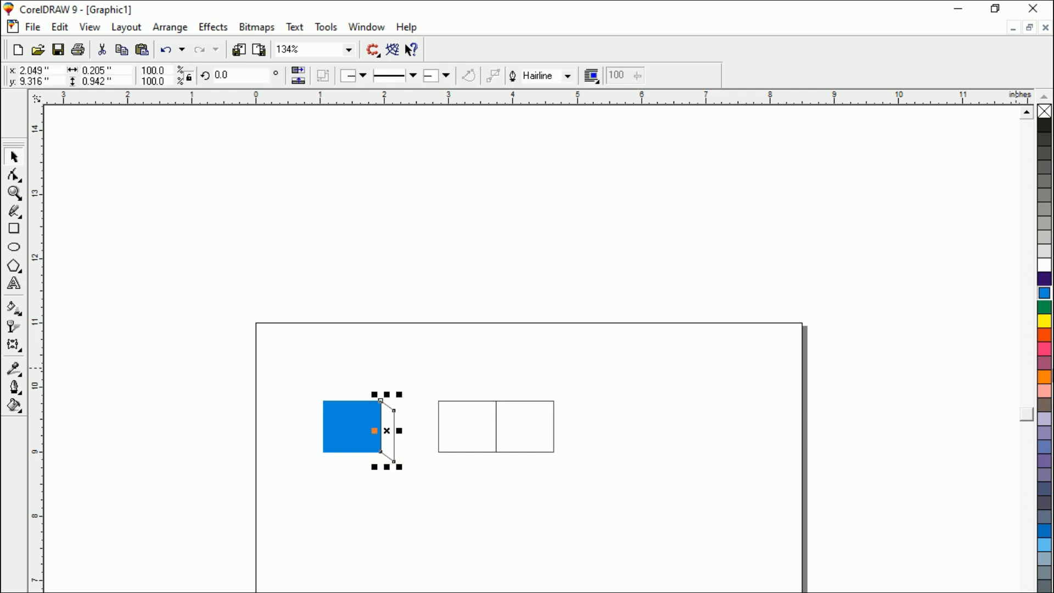
{"action": "left_click", "coordinate": [1044, 334]}
{"action": "left_click", "coordinate": [490, 523]}
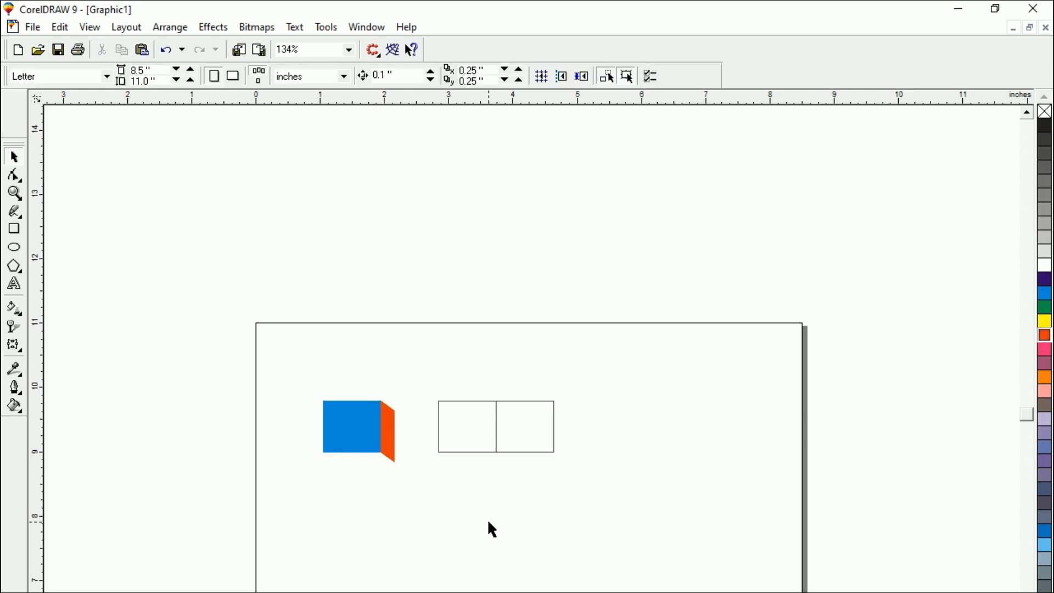
Convert the blue rectangle to curves and pull a new midpoint node on its left edge to its center, forming a V-shaped notch.
{"action": "left_click", "coordinate": [341, 452]}
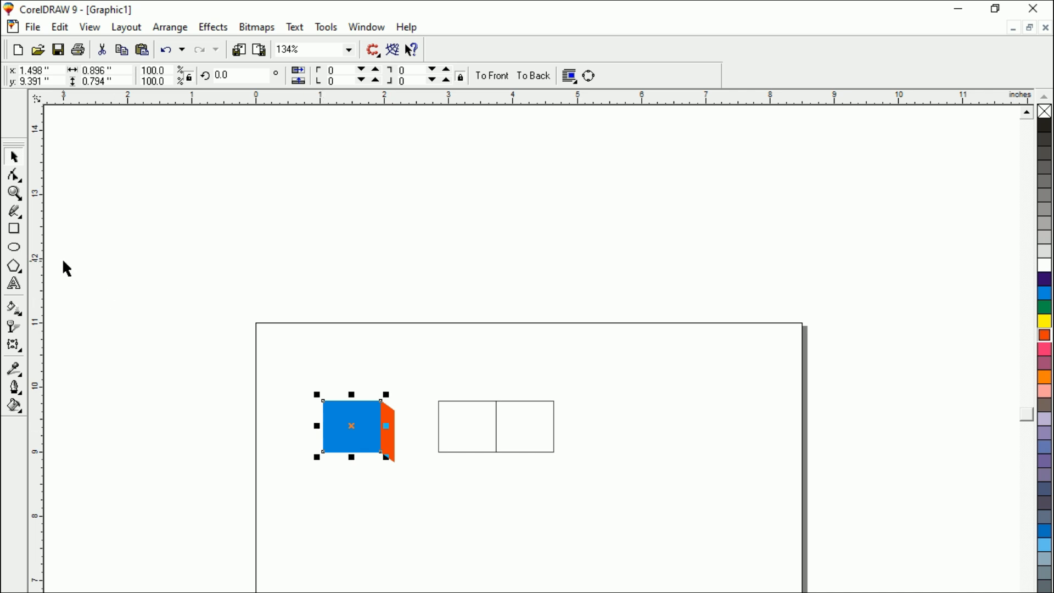
{"action": "left_click", "coordinate": [14, 176]}
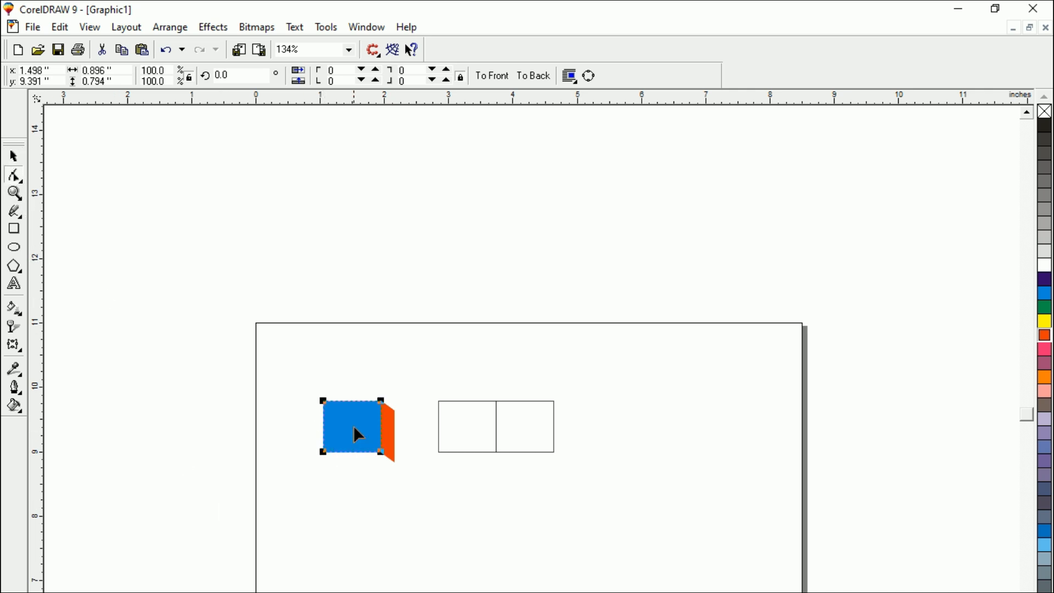
{"action": "left_click", "coordinate": [325, 450]}
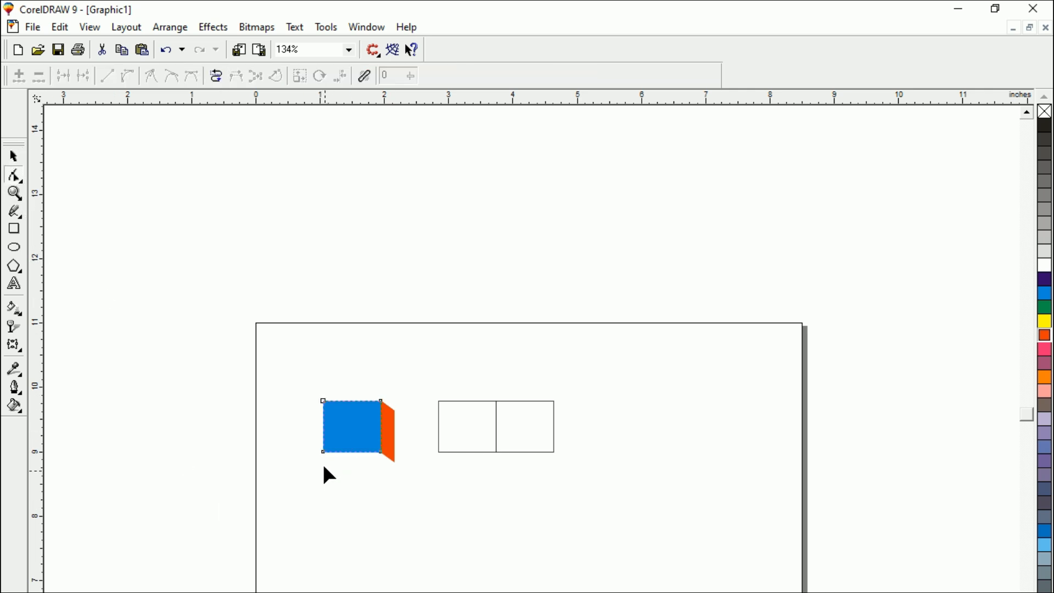
{"action": "left_click", "coordinate": [323, 425]}
{"action": "left_click_drag", "start_coordinate": [324, 424], "coordinate": [351, 426]}
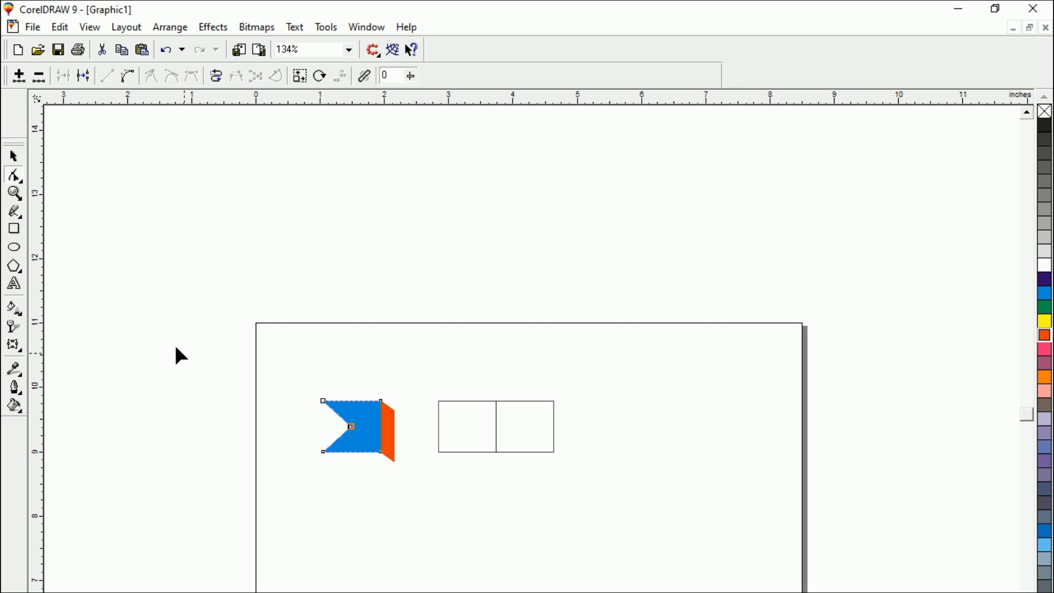
{"action": "key", "text": "space"}
{"action": "left_click", "coordinate": [99, 269]}
Move the third rectangle flush against the fold's right edge and color it orange.
{"action": "left_click", "coordinate": [472, 451]}
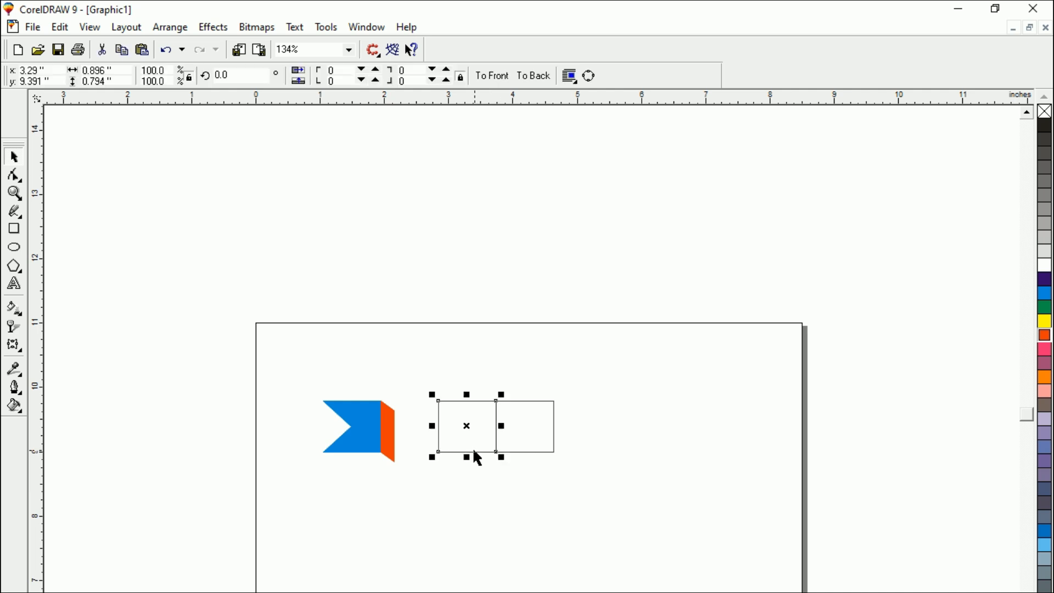
{"action": "left_click_drag", "start_coordinate": [468, 427], "coordinate": [426, 437]}
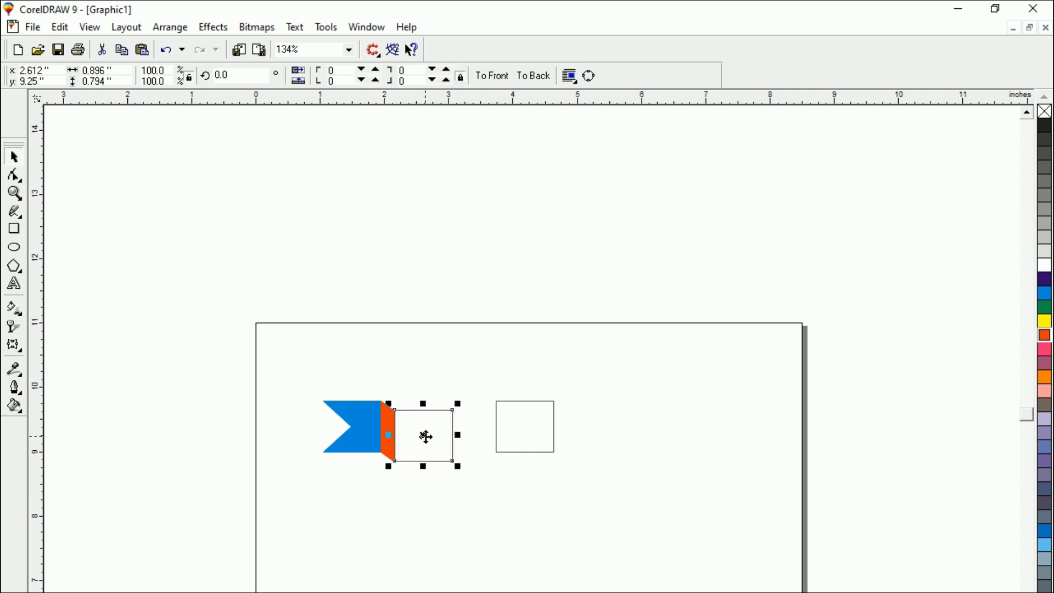
{"action": "left_click", "coordinate": [407, 536]}
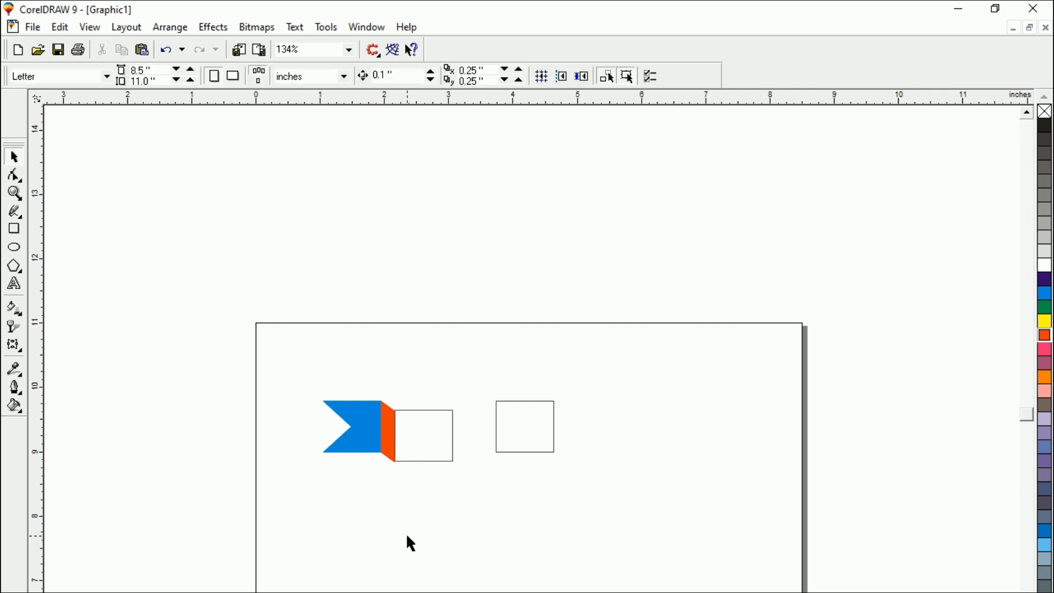
{"action": "left_click", "coordinate": [418, 453]}
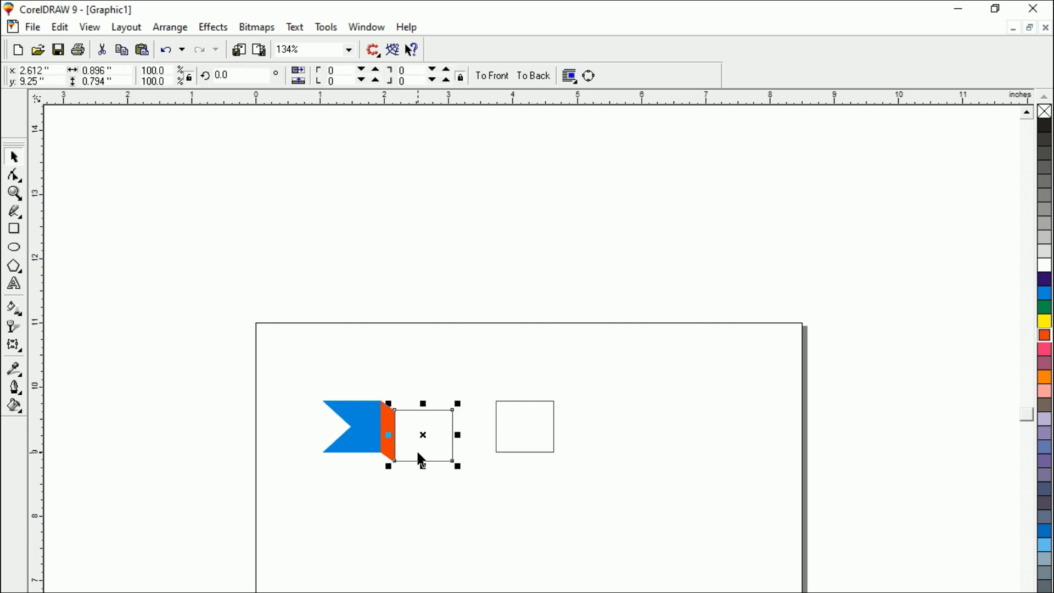
{"action": "left_click", "coordinate": [1044, 377]}
{"action": "left_click", "coordinate": [503, 586]}
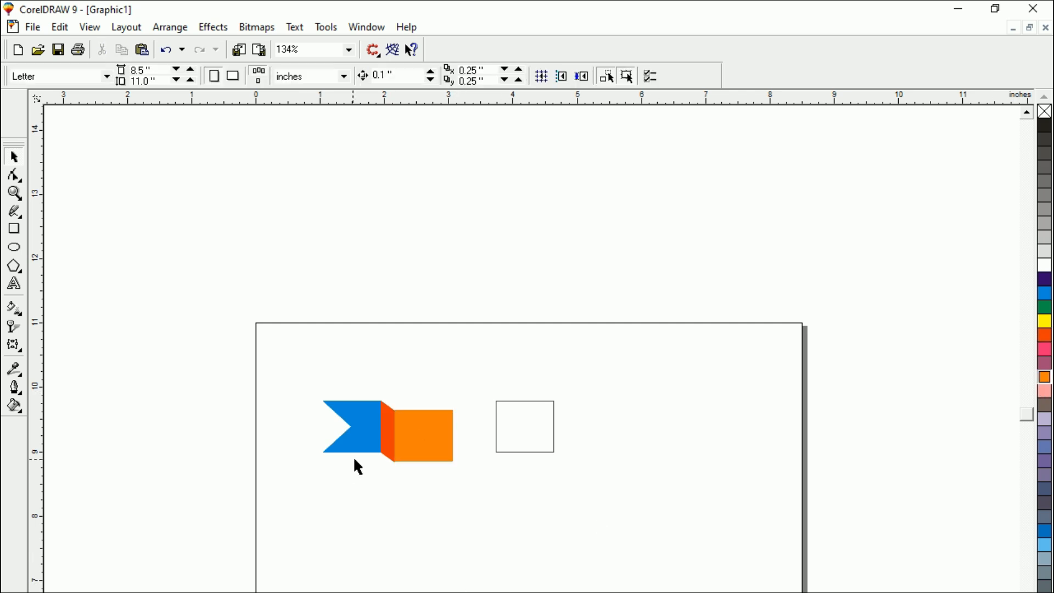
Duplicate the orange-red fold and place the copy against the right edge of the orange rectangle.
{"action": "left_click", "coordinate": [388, 439]}
{"action": "left_click_drag", "start_coordinate": [392, 432], "coordinate": [463, 443]}
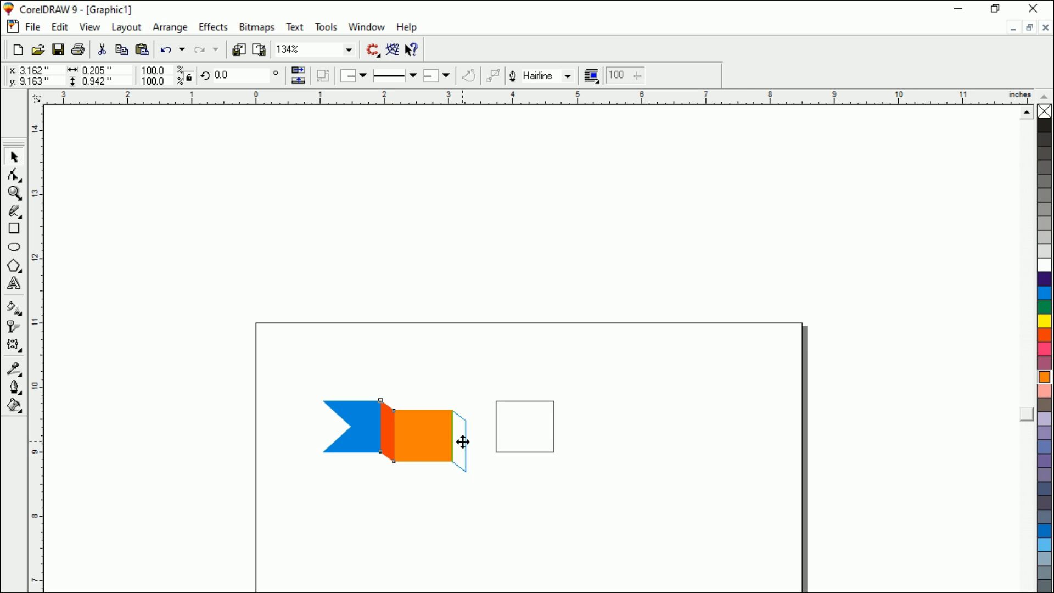
{"action": "left_click_drag", "start_coordinate": [463, 442], "coordinate": [463, 443]}
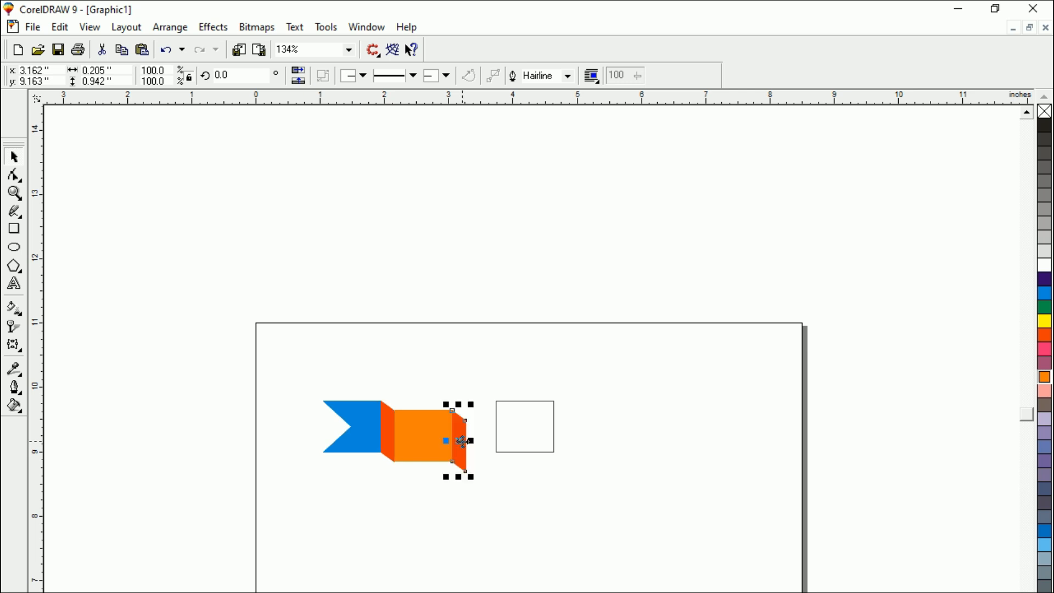
{"action": "left_click", "coordinate": [472, 535]}
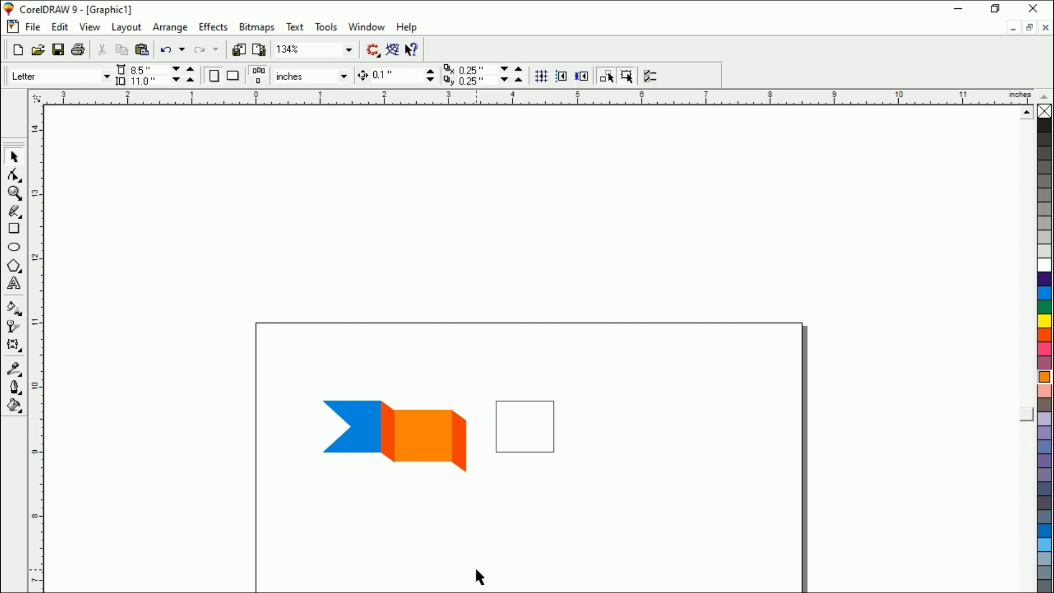
Place a copy of the remaining unfilled rectangle beside the second fold and delete the original.
{"action": "left_click_drag", "start_coordinate": [516, 427], "coordinate": [489, 448]}
{"action": "left_click", "coordinate": [468, 543]}
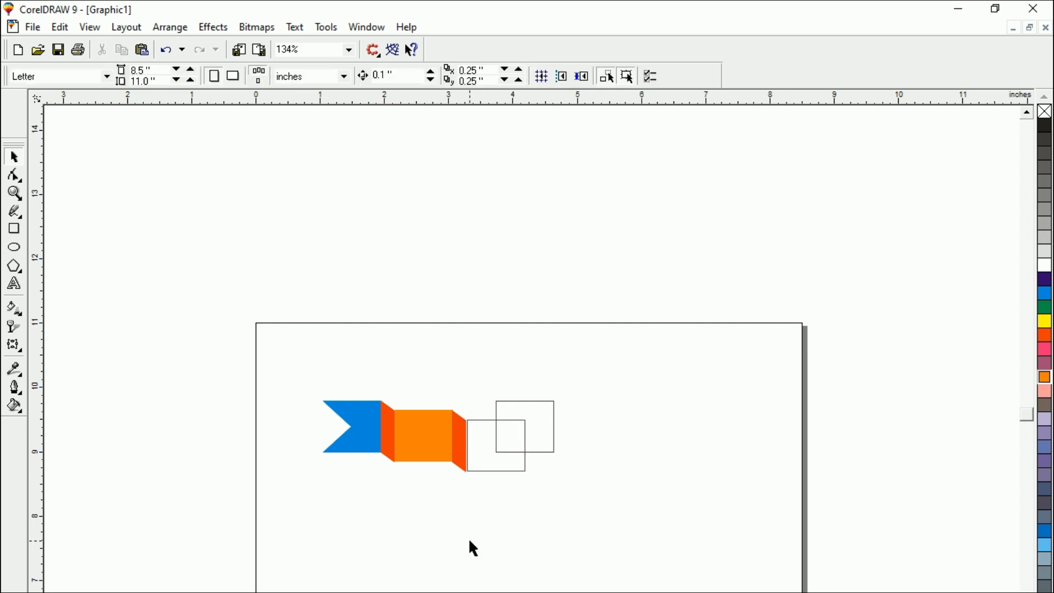
{"action": "left_click", "coordinate": [552, 452]}
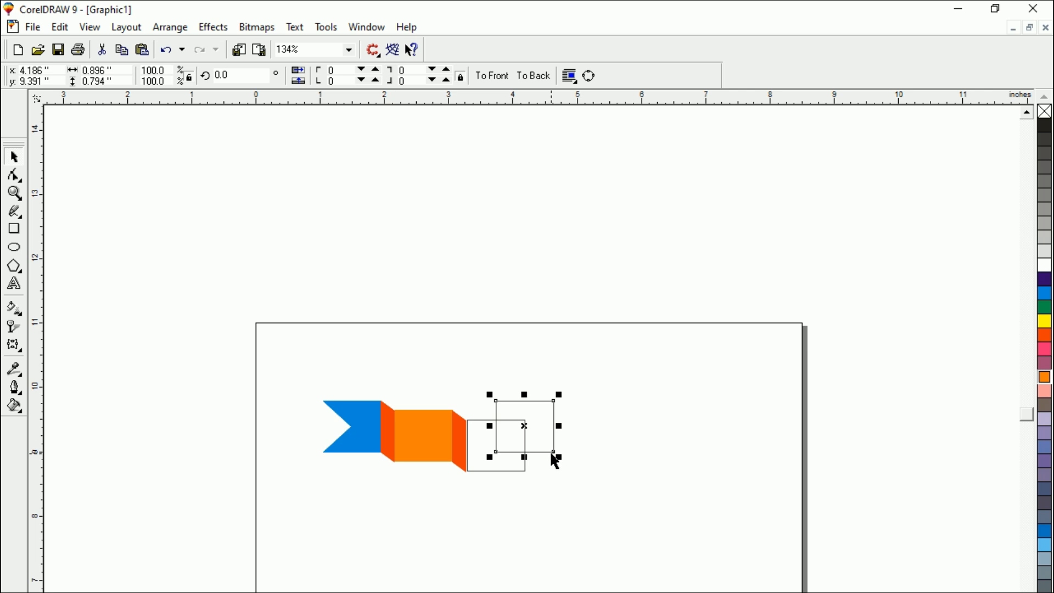
{"action": "key", "text": "Delete"}
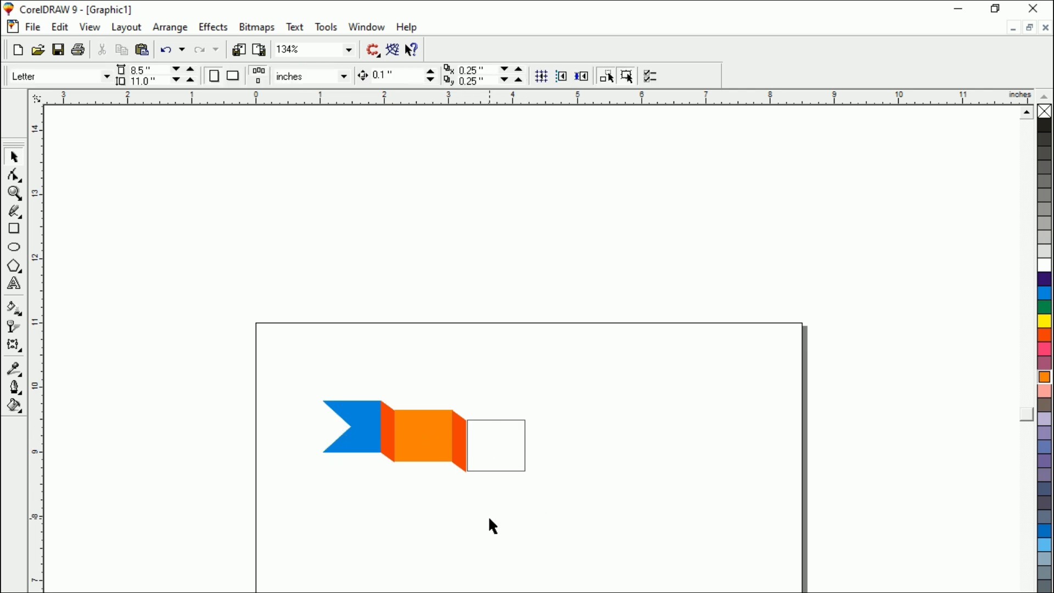
Stretch the unfilled rectangle rightward to about 2.8 inches wide and color it grey-blue.
{"action": "left_click", "coordinate": [493, 458]}
{"action": "left_click_drag", "start_coordinate": [533, 448], "coordinate": [649, 444]}
{"action": "left_click", "coordinate": [477, 564]}
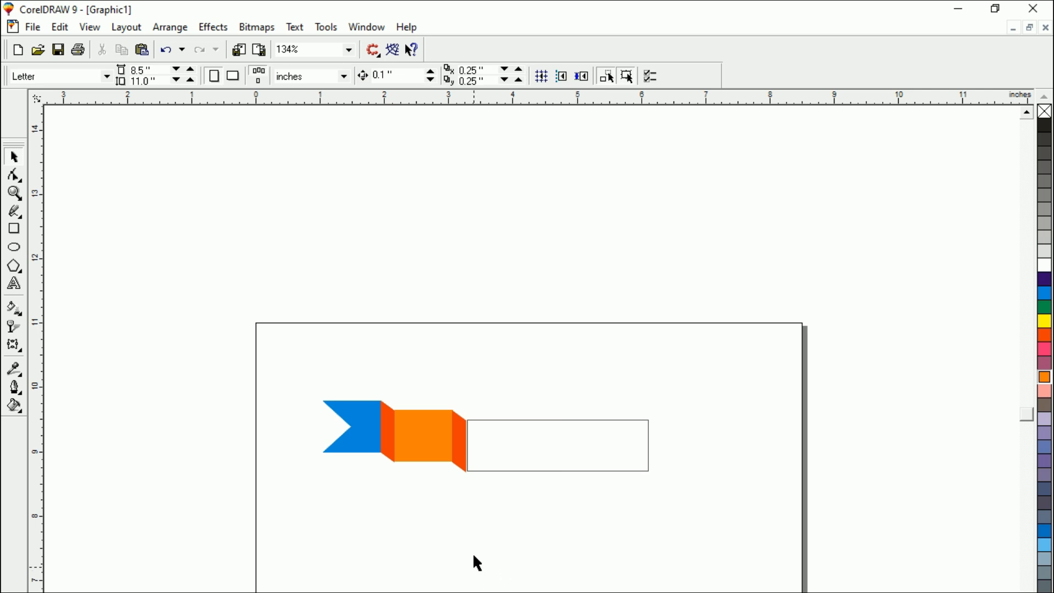
{"action": "left_click", "coordinate": [500, 467]}
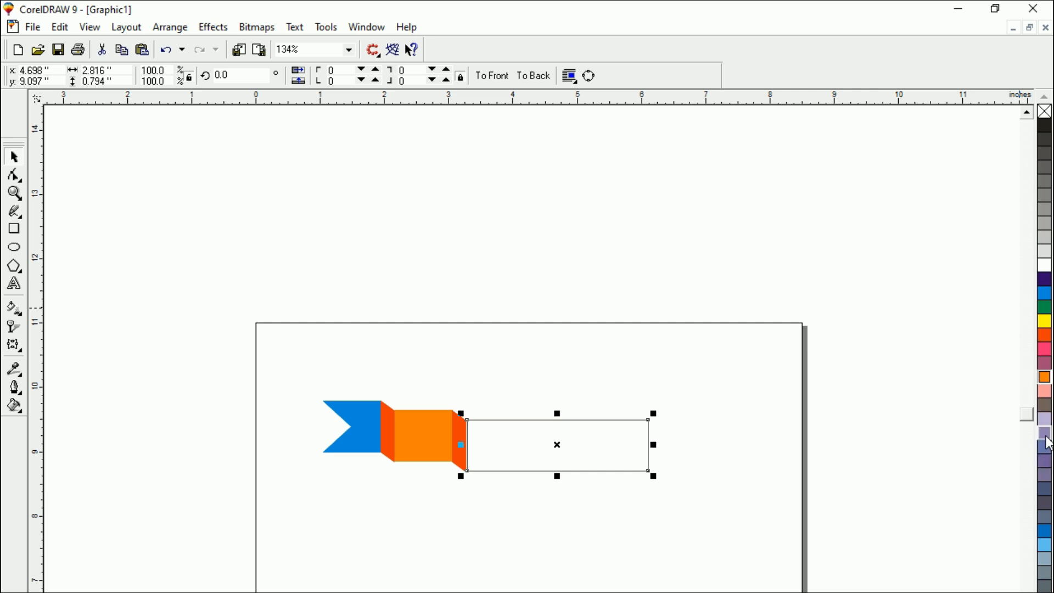
{"action": "left_click", "coordinate": [1044, 560]}
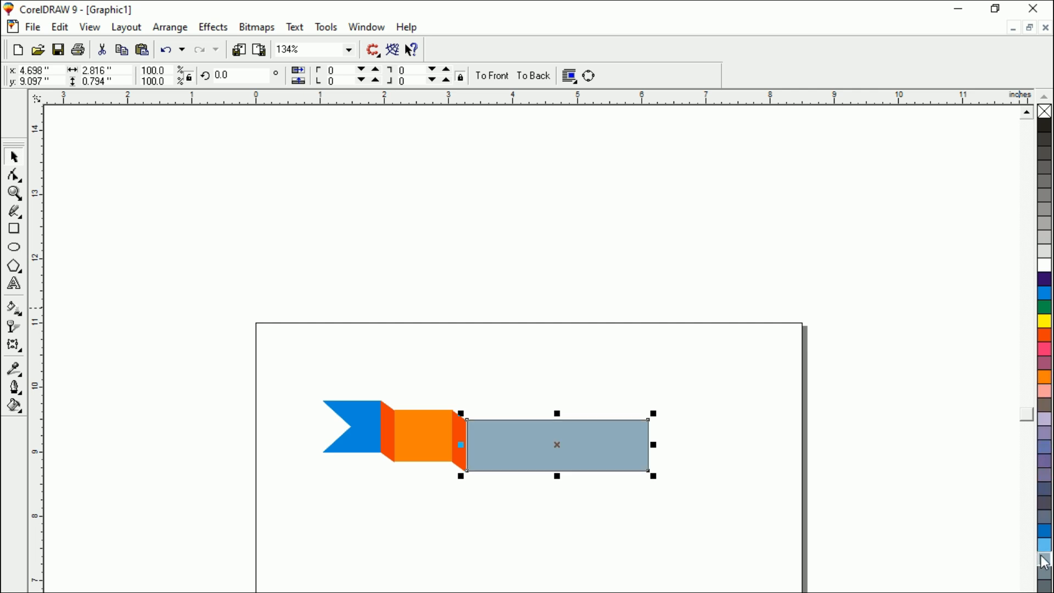
{"action": "left_click", "coordinate": [659, 562]}
Shift the grey-blue rectangle slightly to close the gap between it and the second orange-red fold.
{"action": "key", "text": "F2"}
{"action": "left_click_drag", "start_coordinate": [450, 421], "coordinate": [588, 488]}
{"action": "key", "text": "space"}
{"action": "left_click", "coordinate": [410, 378]}
{"action": "left_click_drag", "start_coordinate": [415, 375], "coordinate": [411, 378]}
{"action": "left_click", "coordinate": [383, 426]}
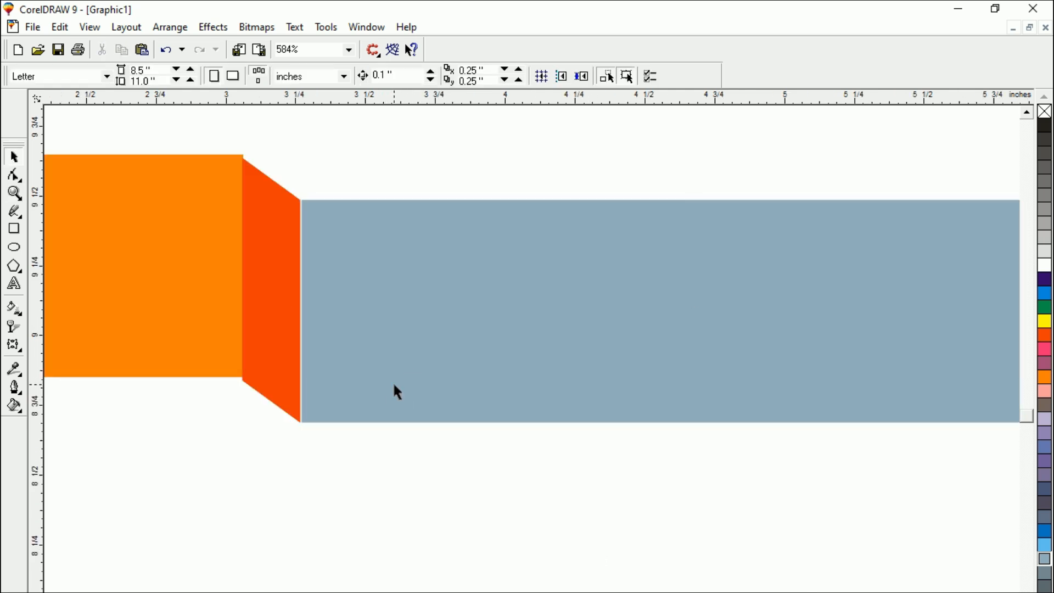
{"action": "key", "text": "F3"}
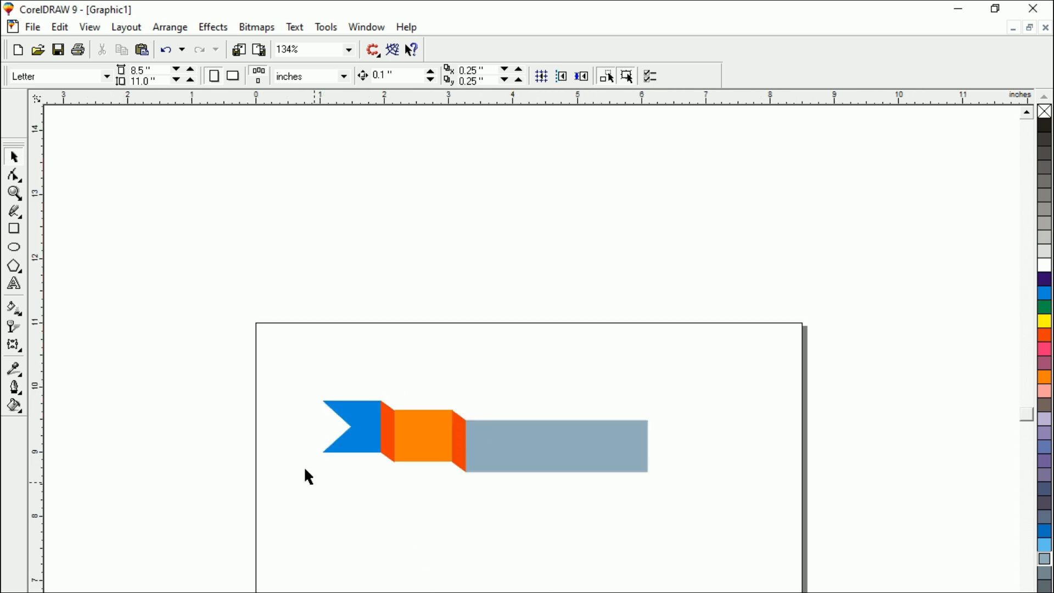
Group the blue tail, orange rectangle and both orange-red folds, and create a horizontally mirrored copy of the group.
{"action": "left_click_drag", "start_coordinate": [269, 358], "coordinate": [493, 529]}
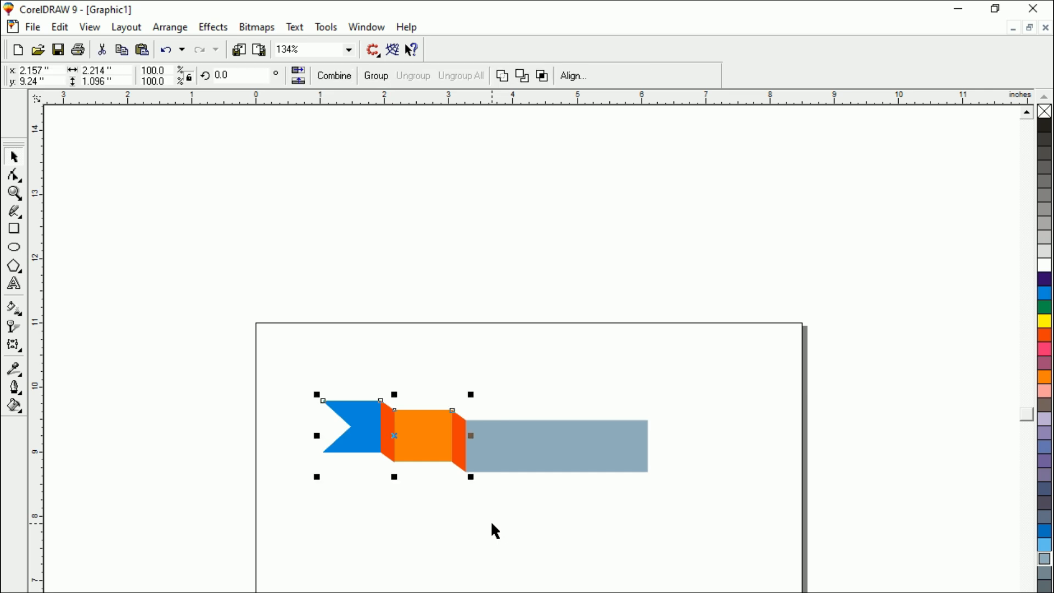
{"action": "key", "text": "ctrl+g"}
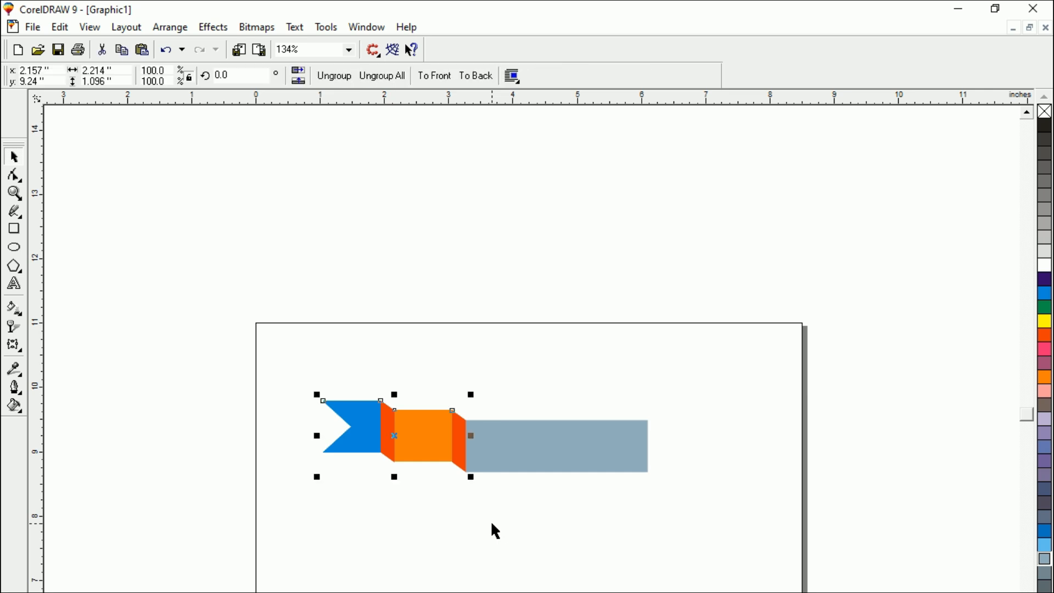
{"action": "left_click", "coordinate": [333, 464]}
{"action": "left_click", "coordinate": [381, 436]}
{"action": "left_click_drag", "start_coordinate": [317, 437], "coordinate": [555, 436]}
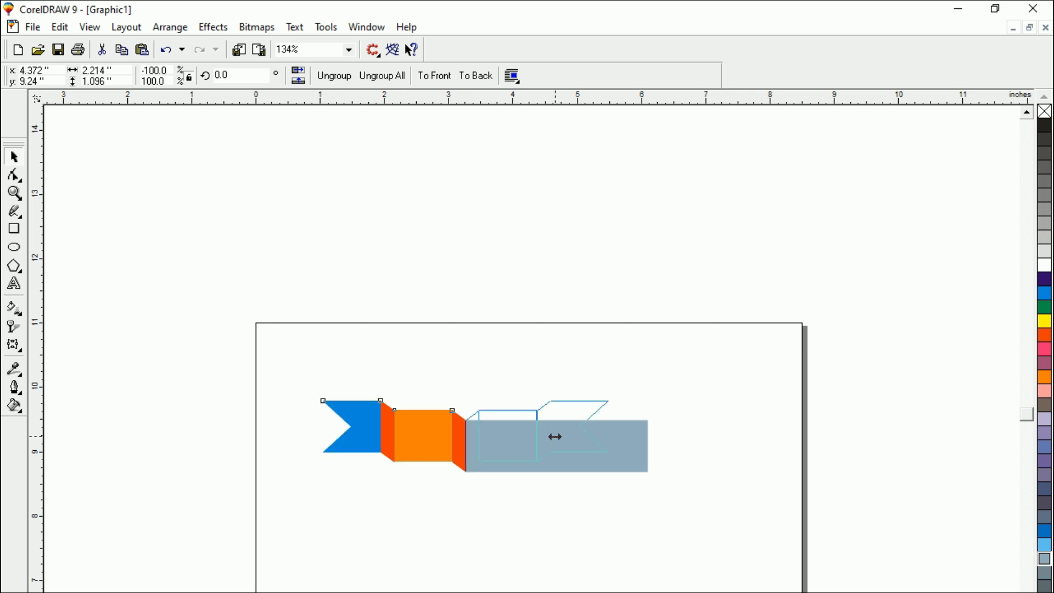
{"action": "left_click_drag", "start_coordinate": [555, 436], "coordinate": [556, 437]}
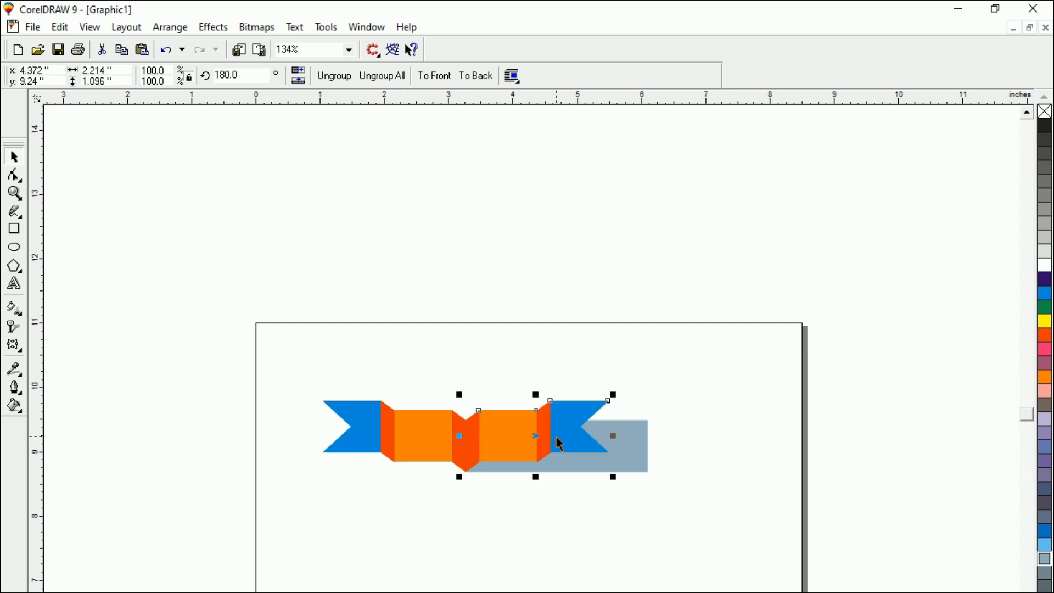
Move the mirrored group to the right end of the grey-blue rectangle so its inner fold meets the rectangle's edge.
{"action": "left_click", "coordinate": [492, 493]}
{"action": "left_click_drag", "start_coordinate": [511, 446], "coordinate": [685, 450]}
{"action": "left_click", "coordinate": [661, 510]}
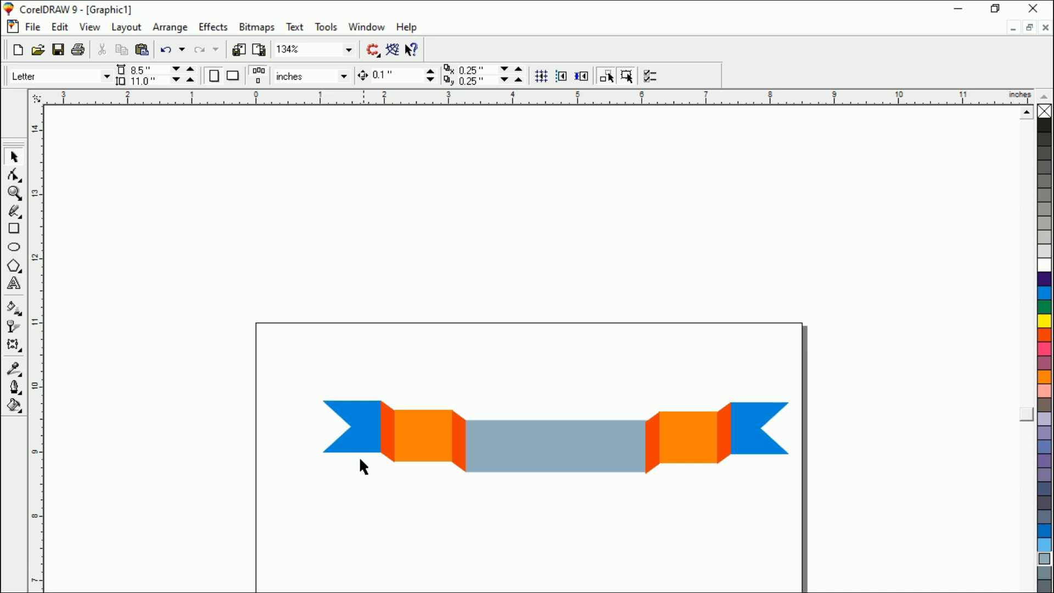
Shift the grey-blue center rectangle slightly right and up, to about x 4.68, y 9.094 inches, between the two inner folds.
{"action": "left_click_drag", "start_coordinate": [298, 347], "coordinate": [966, 561]}
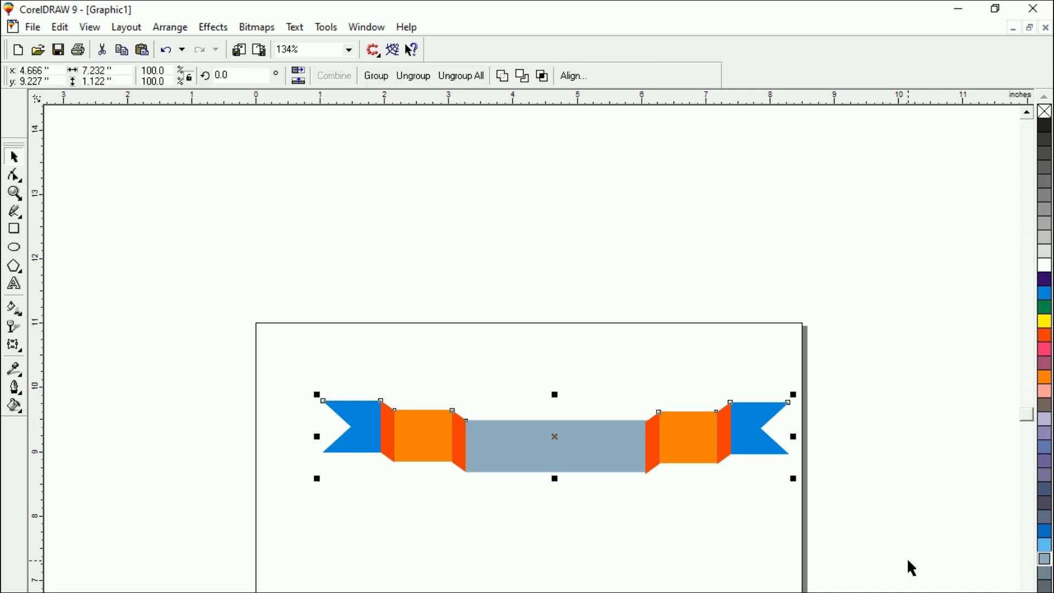
{"action": "key", "text": "shift+F2"}
{"action": "key", "text": "Escape"}
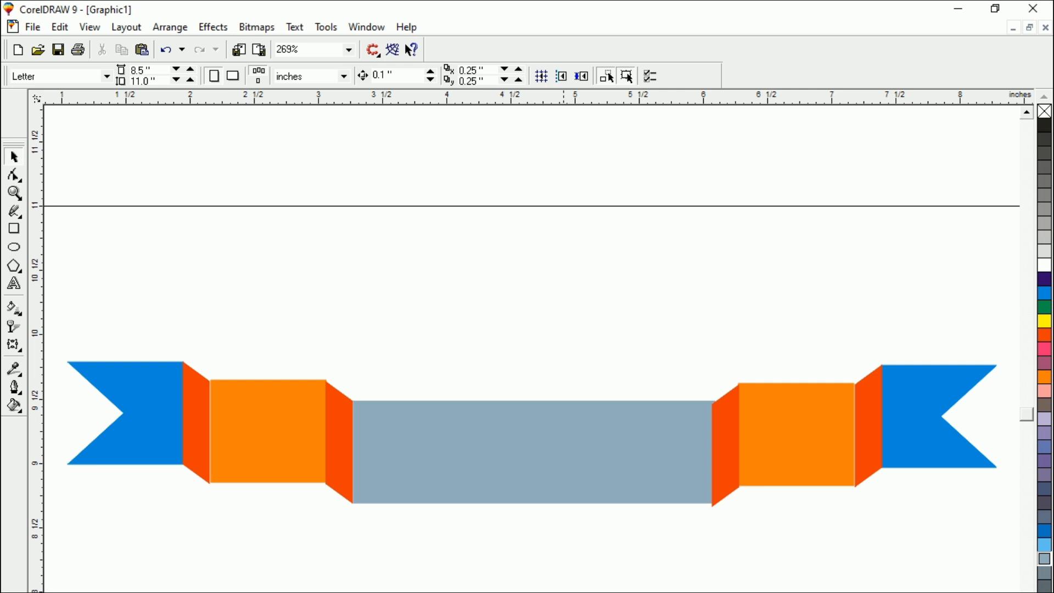
{"action": "left_click", "coordinate": [592, 464]}
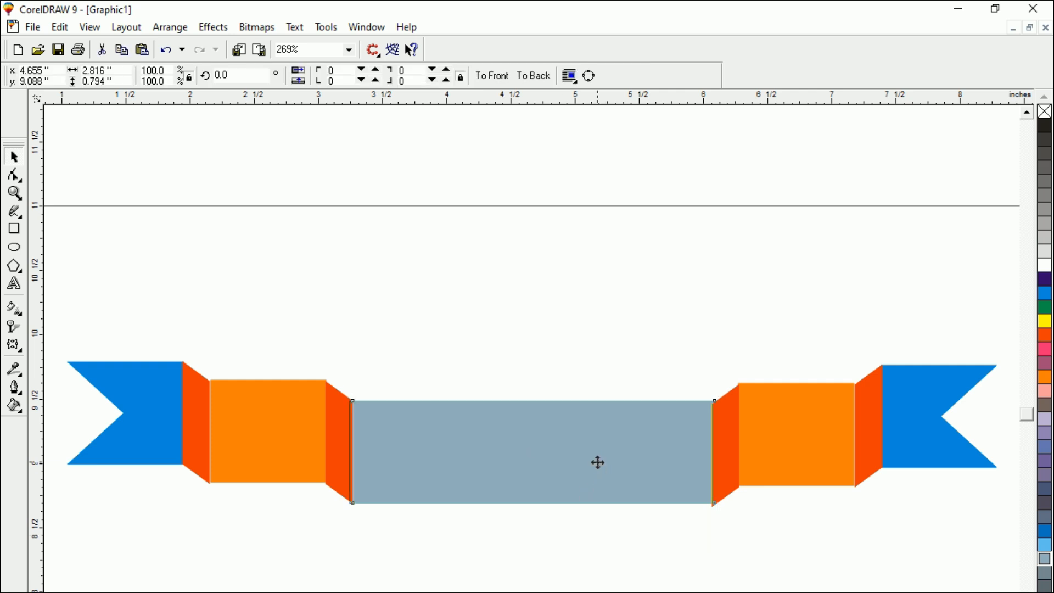
{"action": "left_click", "coordinate": [566, 546]}
{"action": "left_click", "coordinate": [515, 466]}
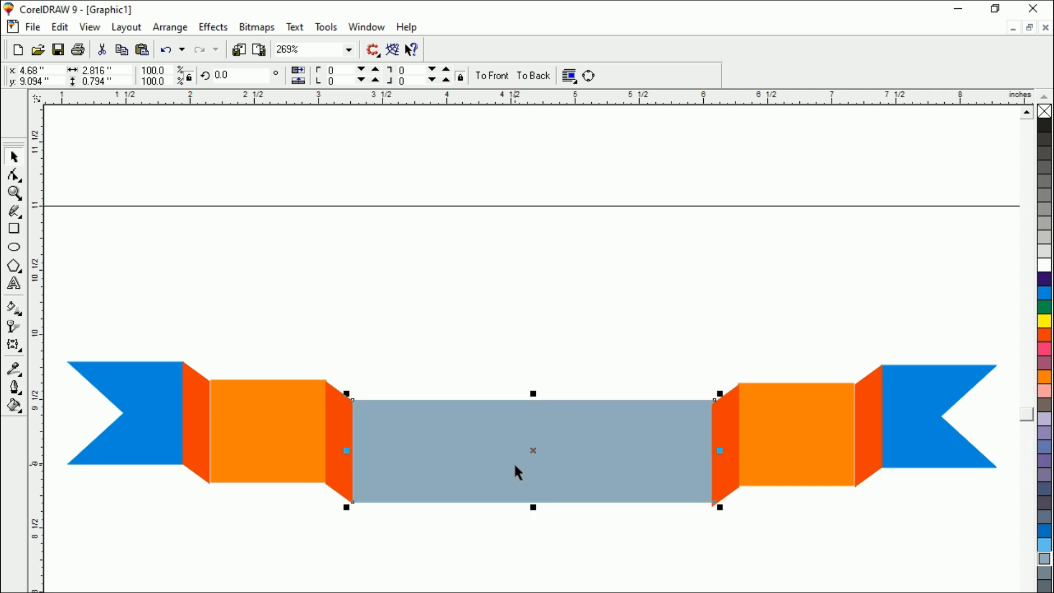
{"action": "left_click", "coordinate": [507, 519]}
Apply an envelope to the grey-blue rectangle and pull the midpoints of its top and bottom edges upward into an arch.
{"action": "left_click", "coordinate": [529, 470]}
{"action": "left_click", "coordinate": [14, 346]}
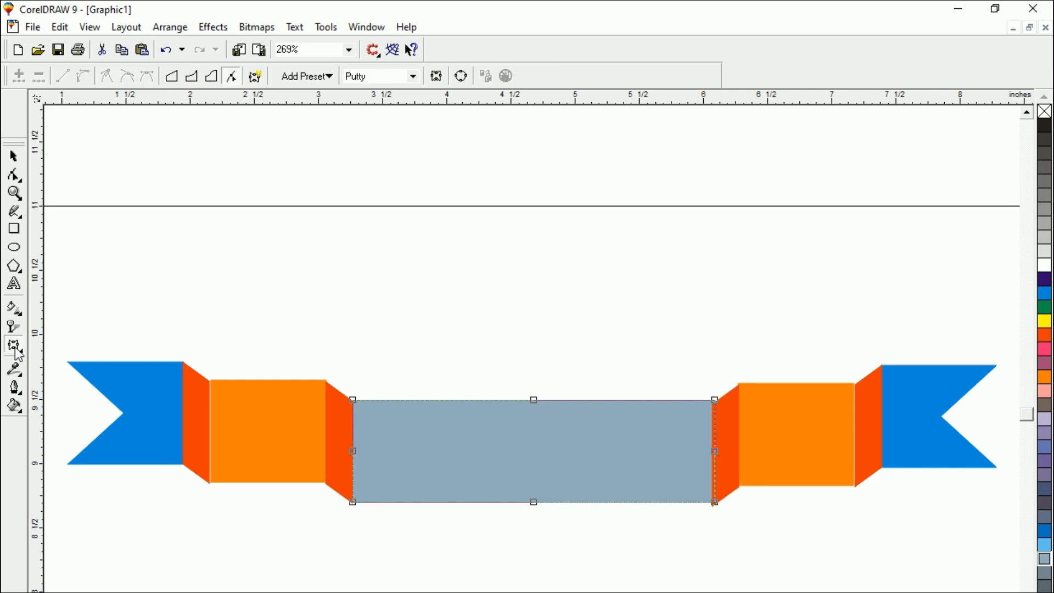
{"action": "left_click", "coordinate": [15, 352]}
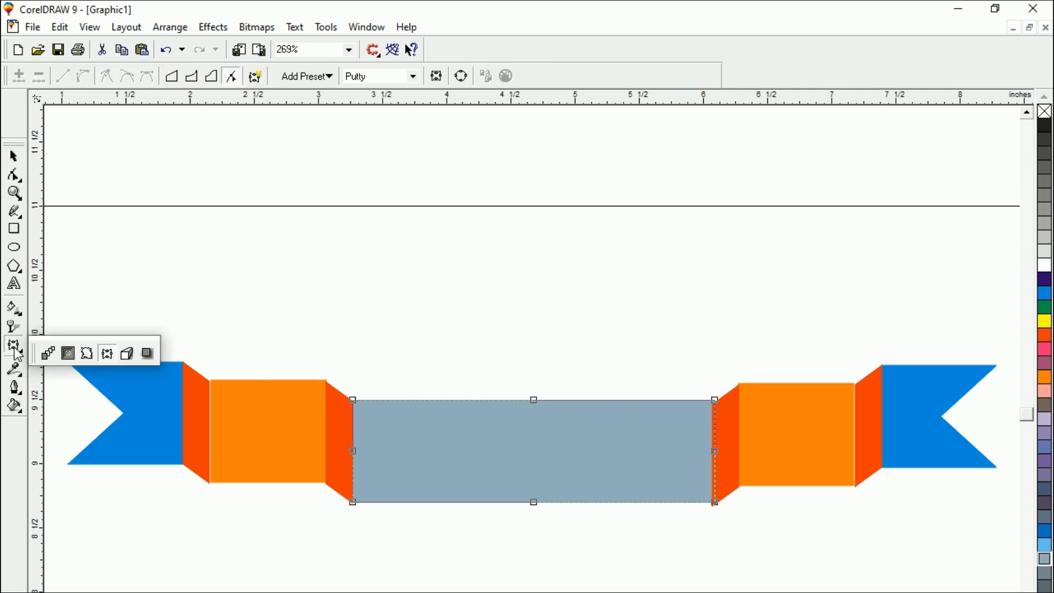
{"action": "left_click", "coordinate": [107, 354]}
{"action": "left_click", "coordinate": [14, 346]}
{"action": "left_click_drag", "start_coordinate": [533, 402], "coordinate": [534, 369]}
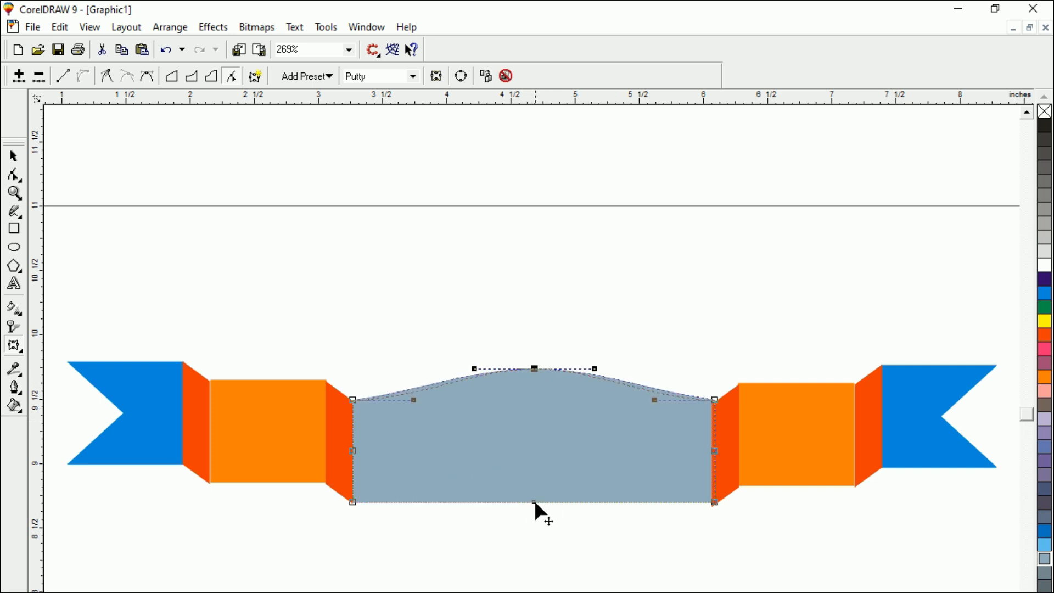
{"action": "left_click", "coordinate": [534, 502]}
{"action": "left_click_drag", "start_coordinate": [540, 468], "coordinate": [539, 462]}
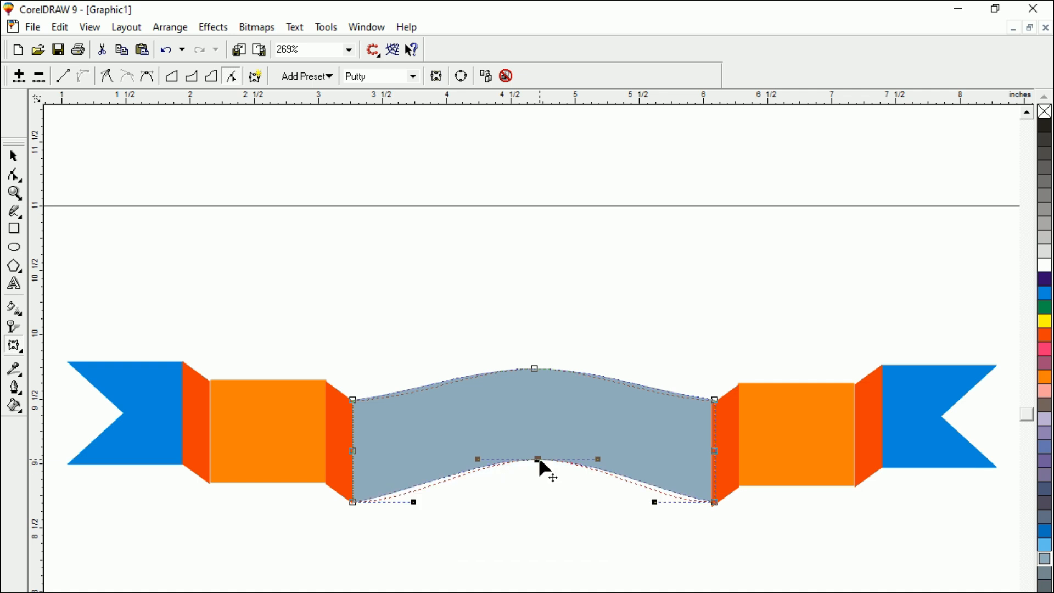
{"action": "left_click", "coordinate": [14, 158]}
{"action": "left_click", "coordinate": [187, 286]}
Select all the ribbon pieces and move them up and left, centered at about x 4.384, y 9.56 inches.
{"action": "key", "text": "F3"}
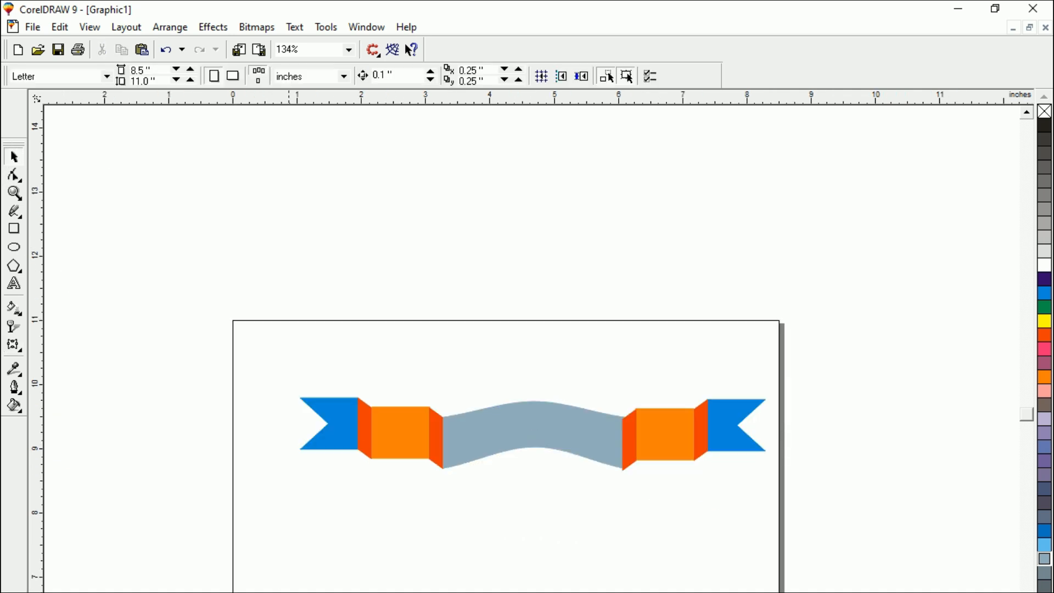
{"action": "left_click_drag", "start_coordinate": [219, 334], "coordinate": [830, 559]}
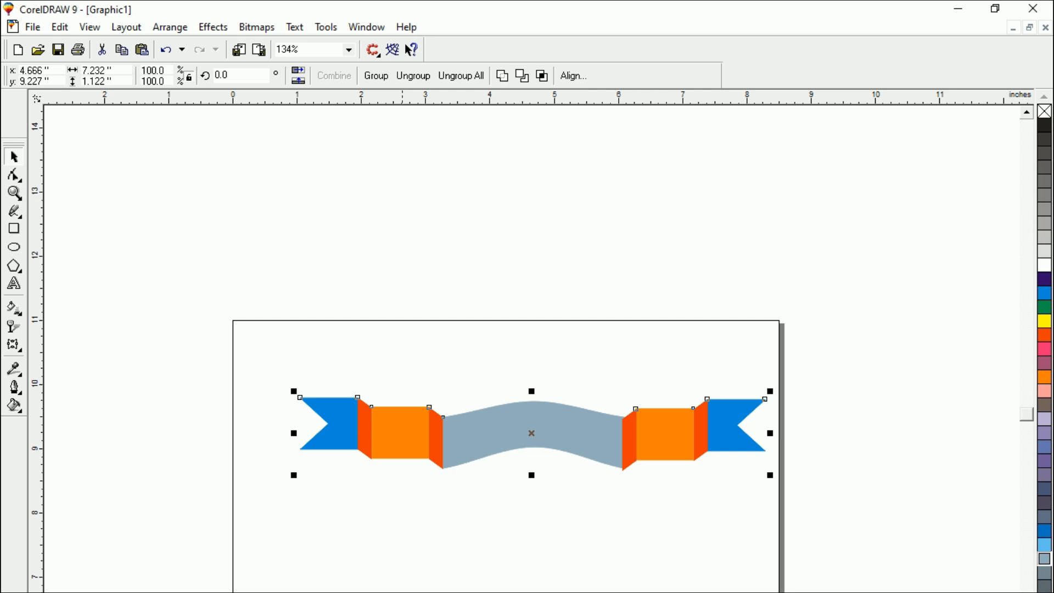
{"action": "left_click_drag", "start_coordinate": [257, 345], "coordinate": [791, 525]}
{"action": "left_click_drag", "start_coordinate": [533, 436], "coordinate": [515, 414]}
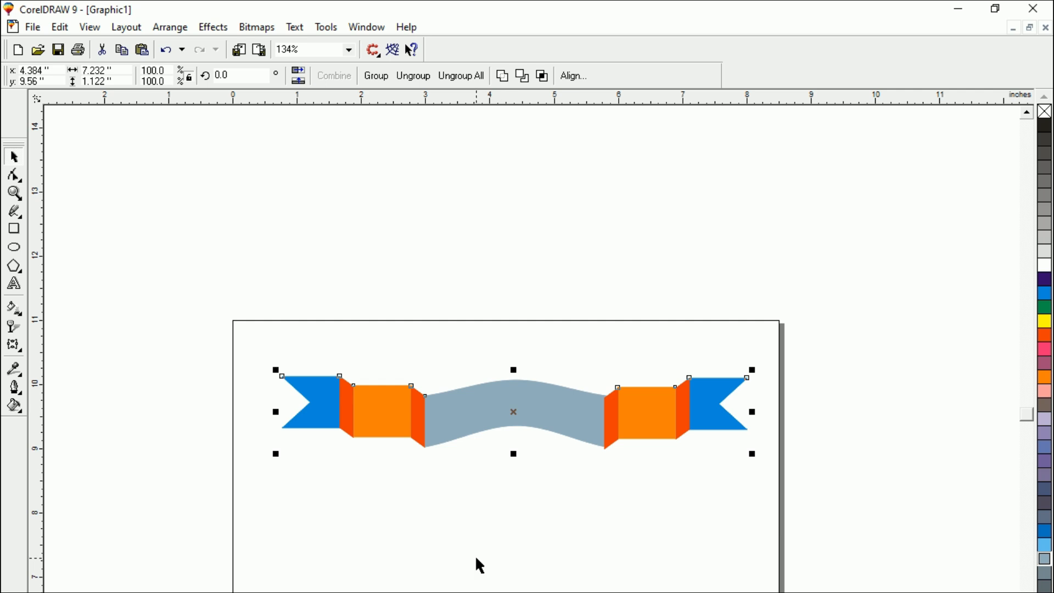